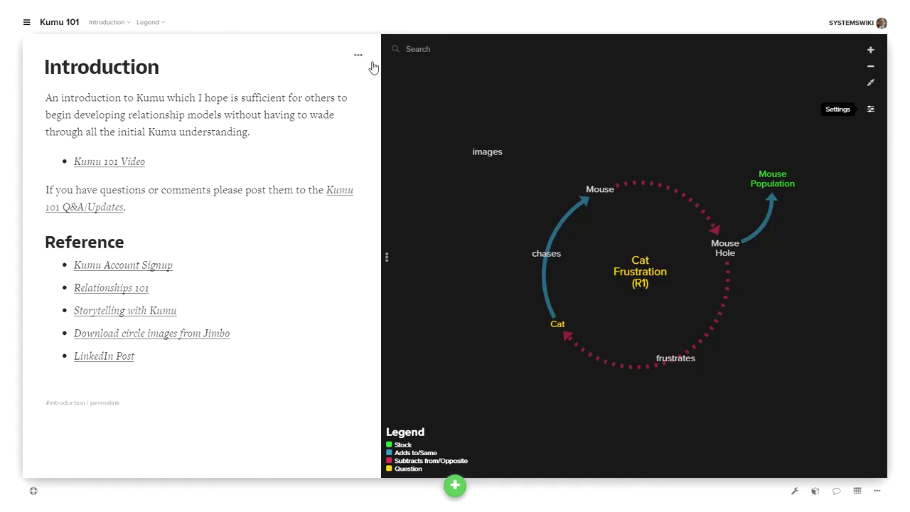
Open the Kumu 101 project overview from the menu icon beside the project title.
left_click(26, 24)
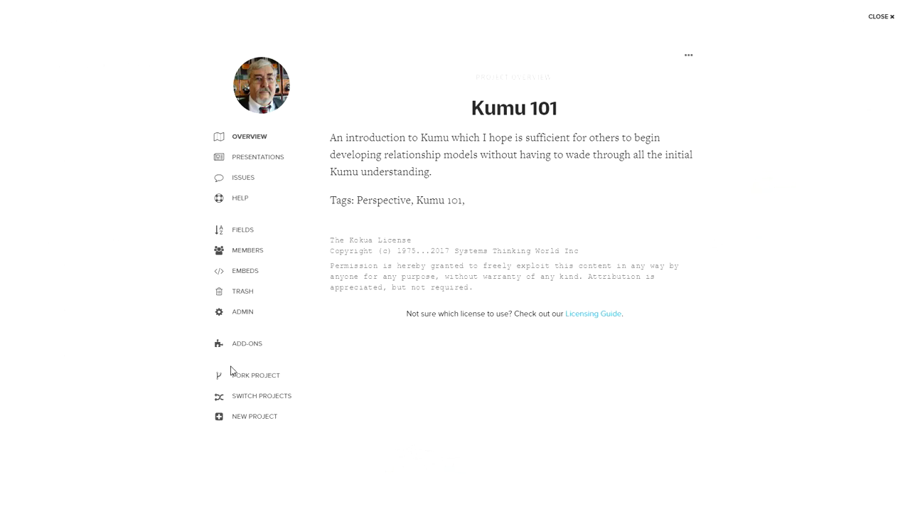
Look at the Fork Project option, then close the overlay to return to the Kumu 101 map.
left_click(257, 374)
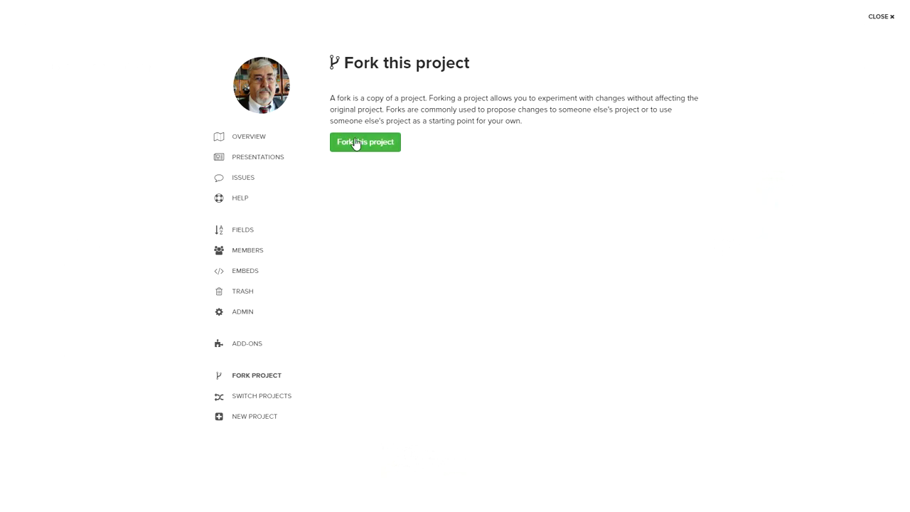
left_click(880, 17)
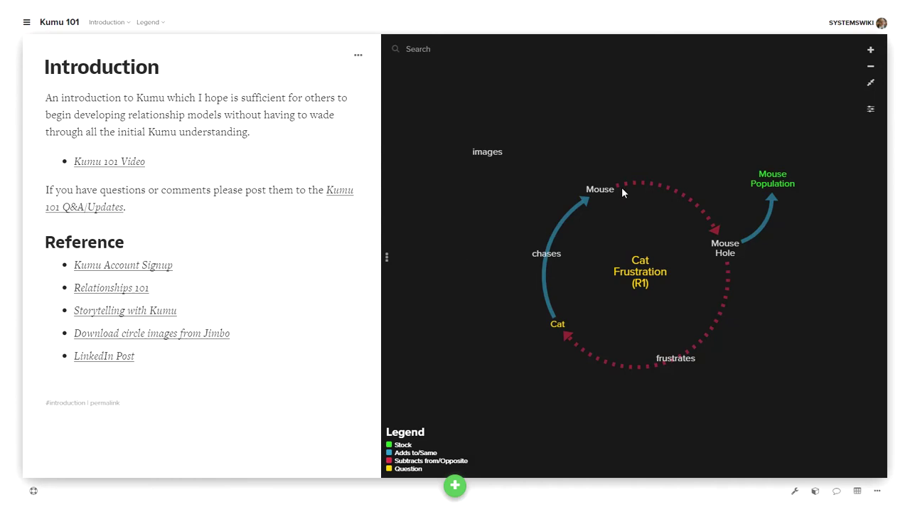
left_click(871, 109)
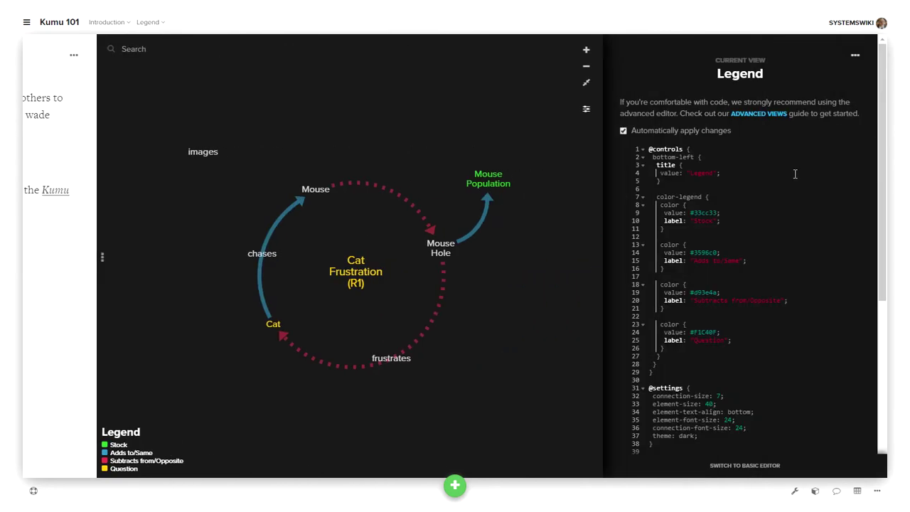
scroll(797, 181, "down", 5)
scroll(711, 156, "up", 8)
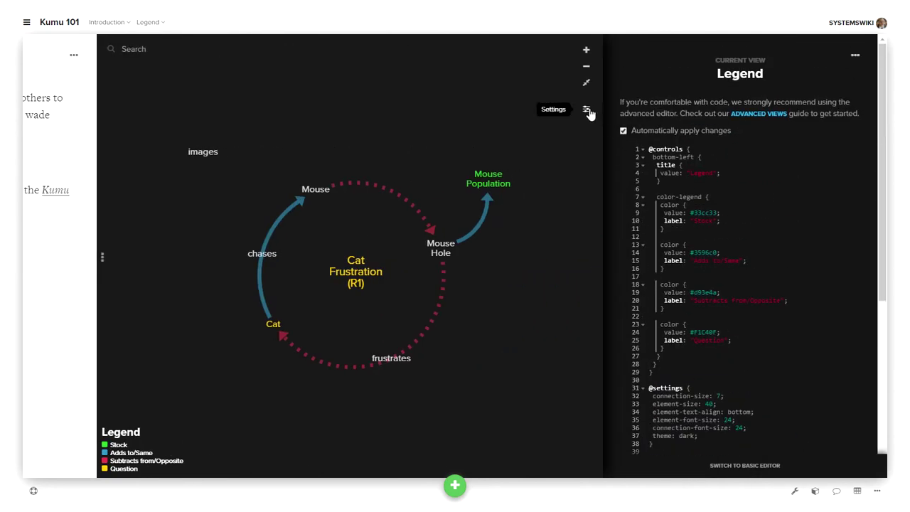
left_click(586, 109)
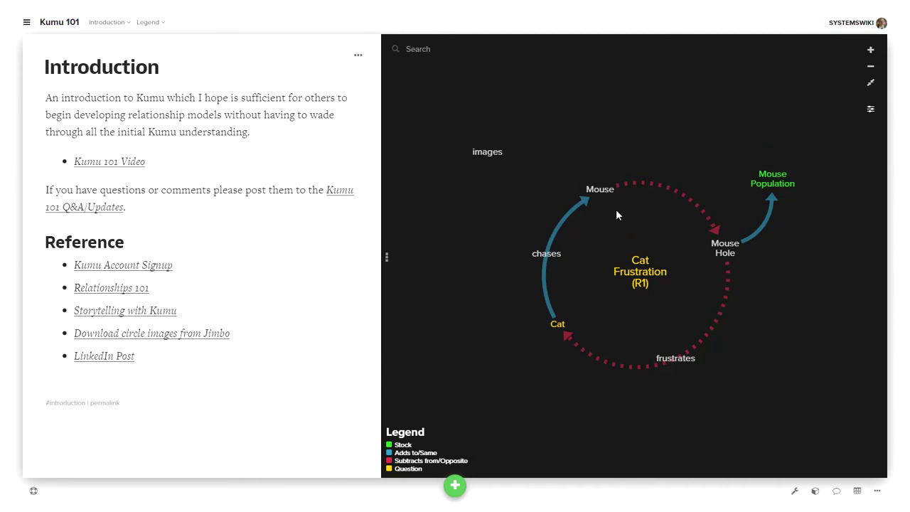
mouse_move(604, 197)
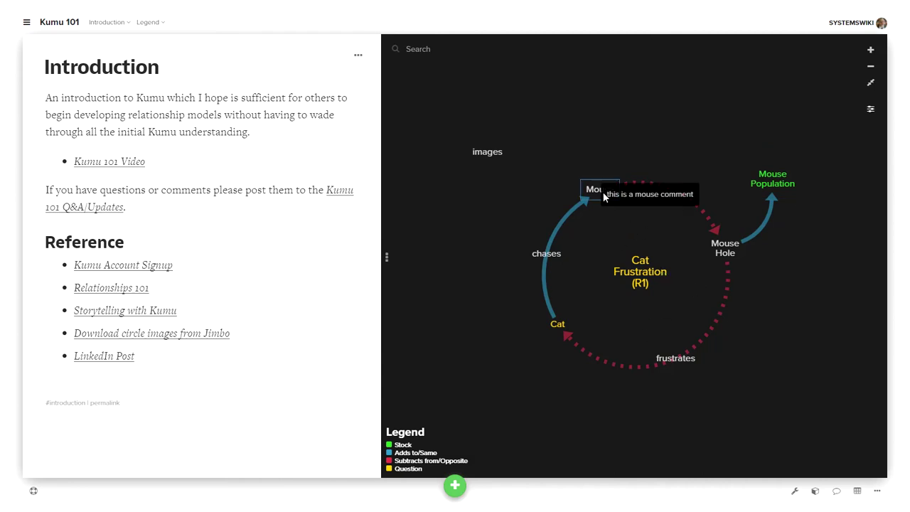
Delete the 'images' element from the Introduction map, confirm, and reopen the project overview.
left_click(491, 154)
key("Delete")
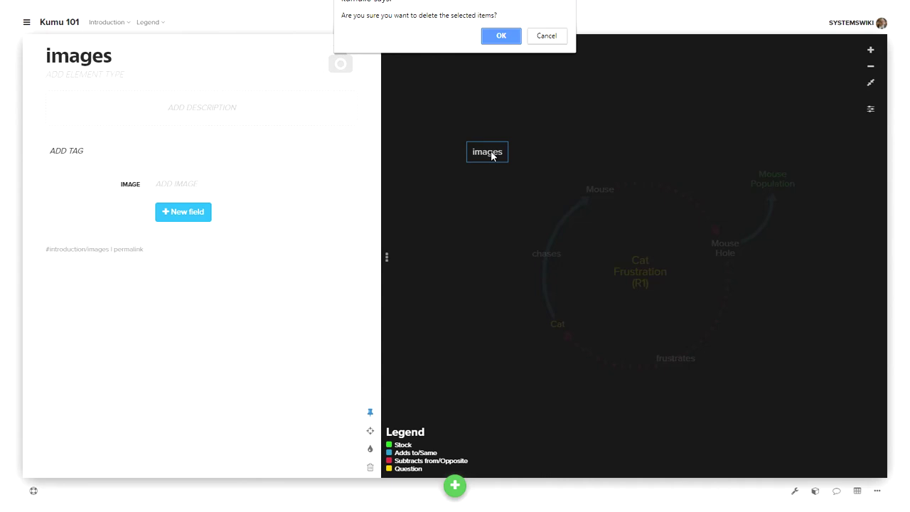
left_click(500, 36)
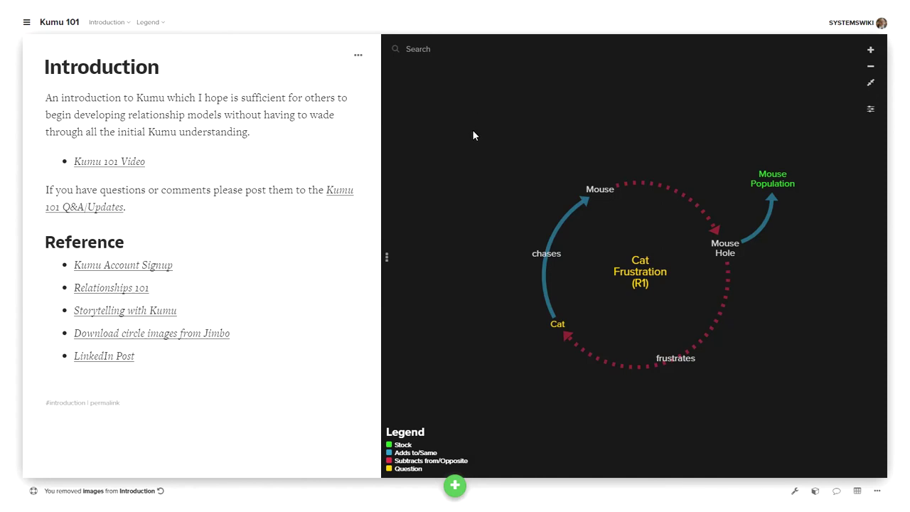
left_click(27, 22)
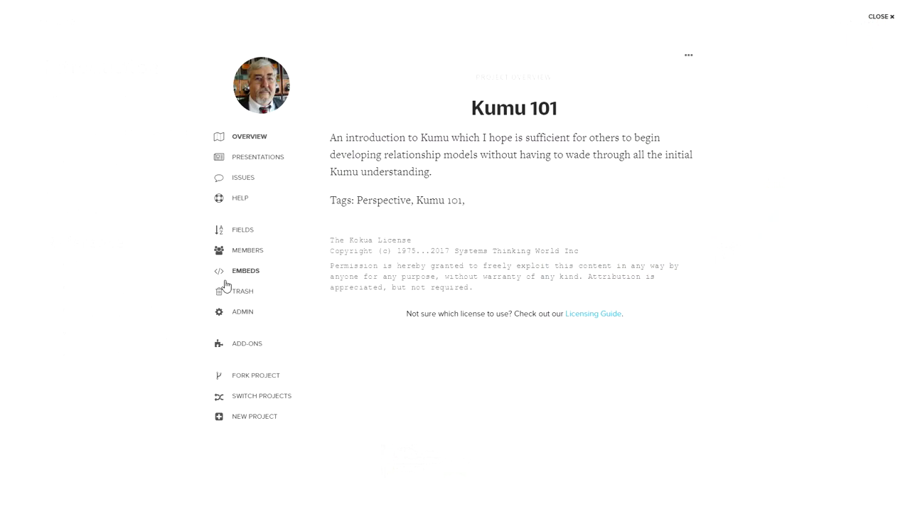
left_click(244, 294)
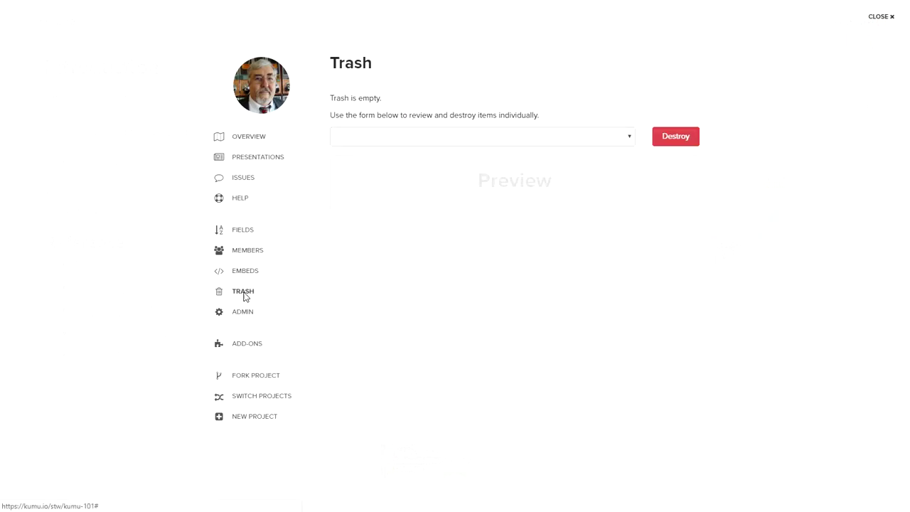
left_click(624, 140)
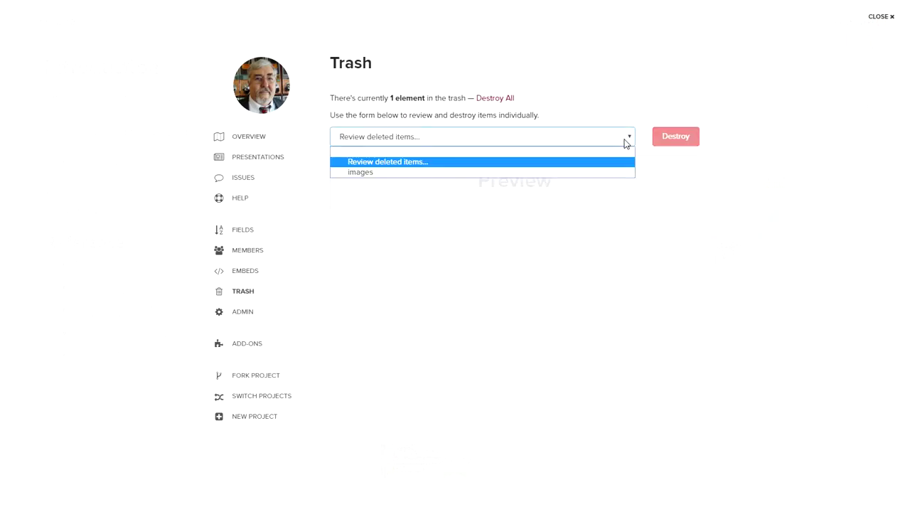
left_click(598, 172)
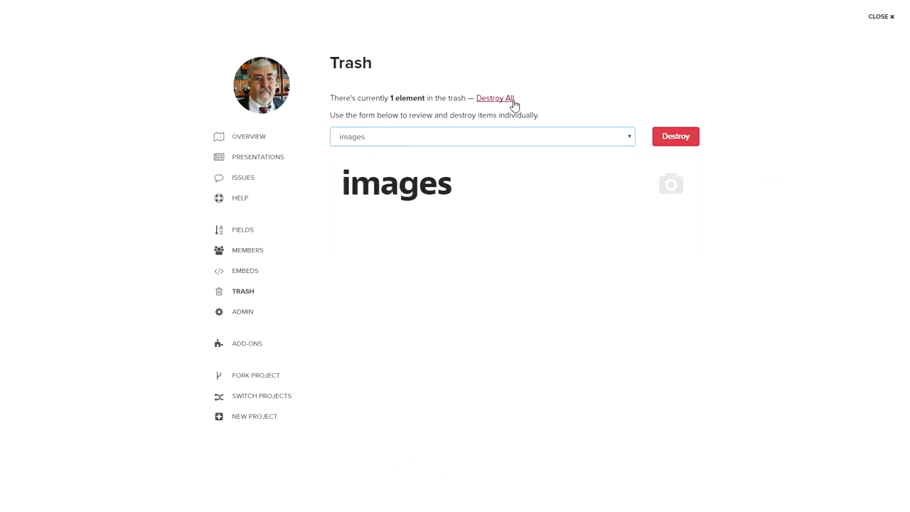
left_click(881, 17)
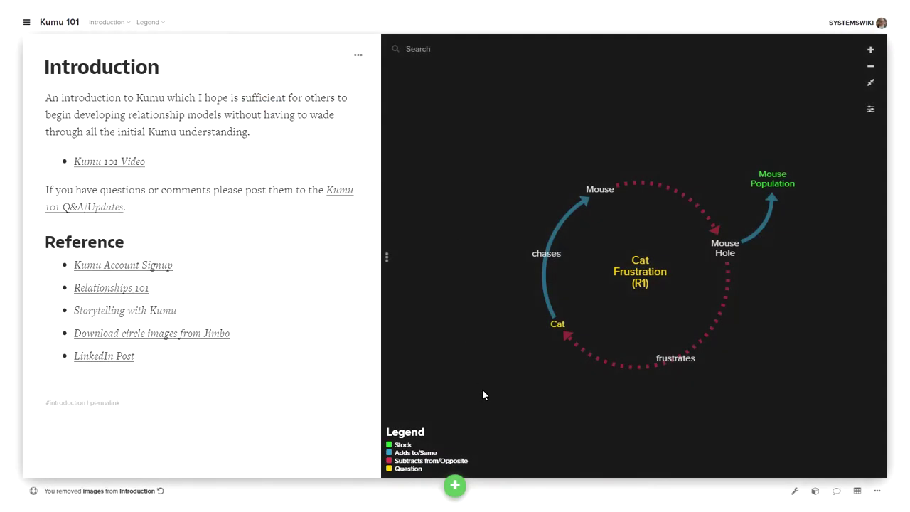
left_click(456, 486)
Add an 'images' element from the label suggestion and drag it above-left of the loop.
left_click(416, 403)
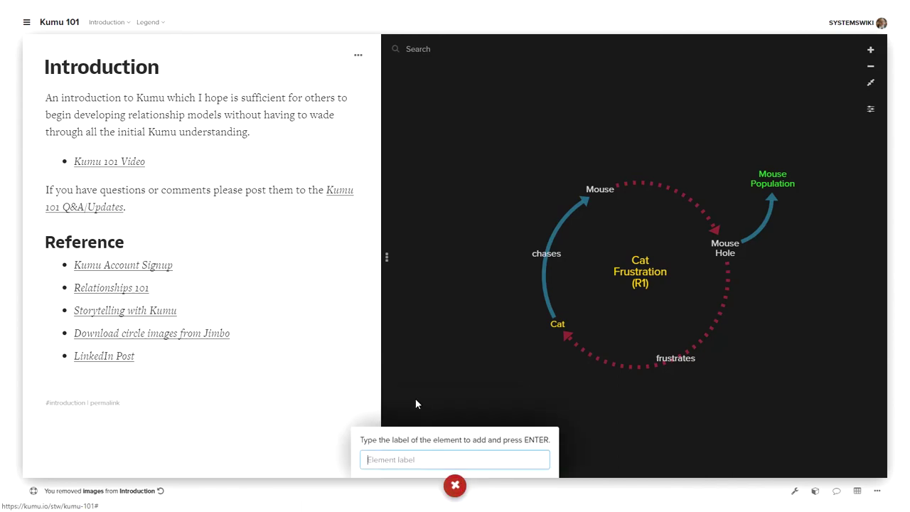
type("i")
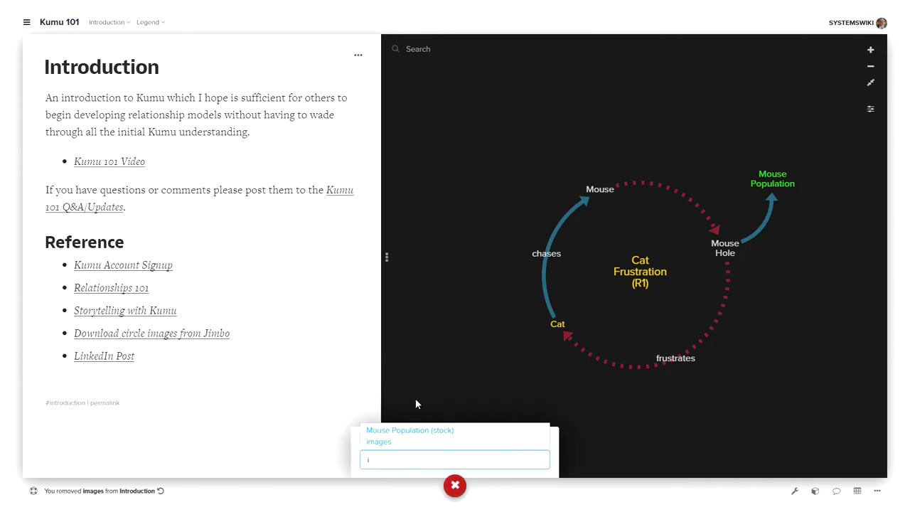
left_click(382, 444)
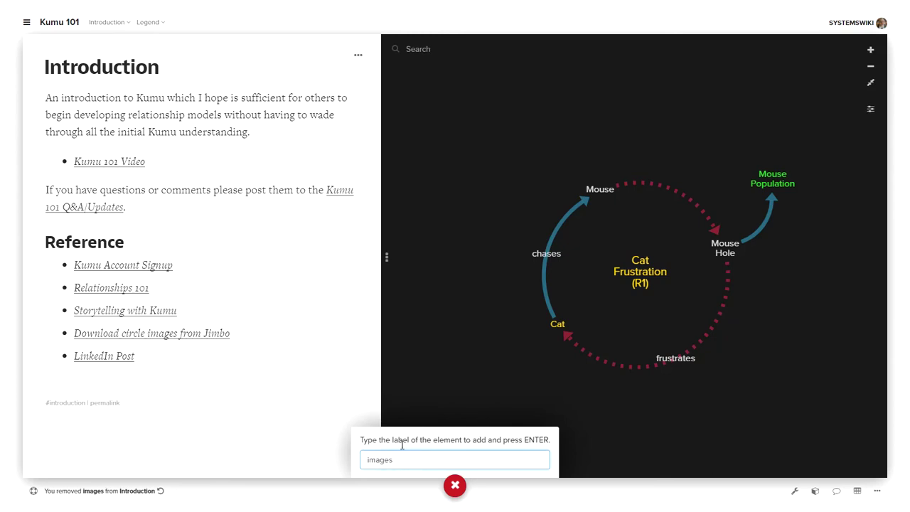
key("Return")
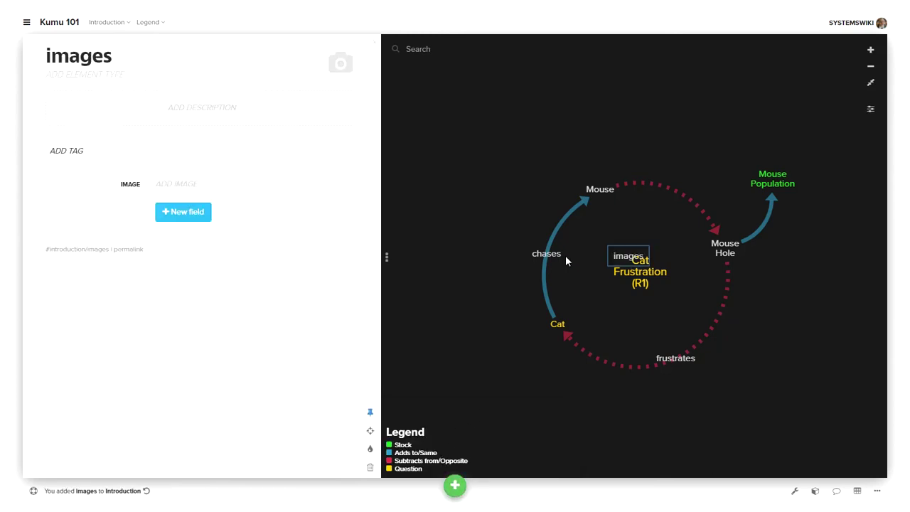
left_click_drag(604, 236, 460, 131)
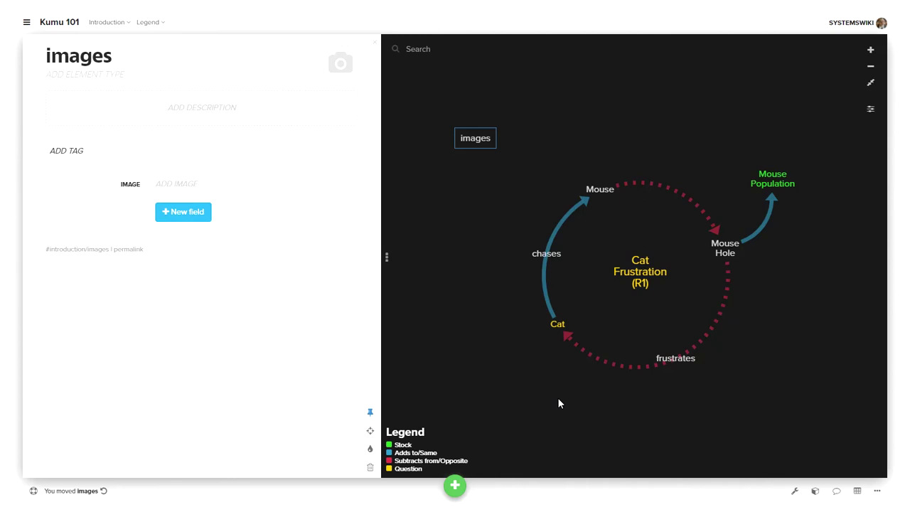
left_click(455, 486)
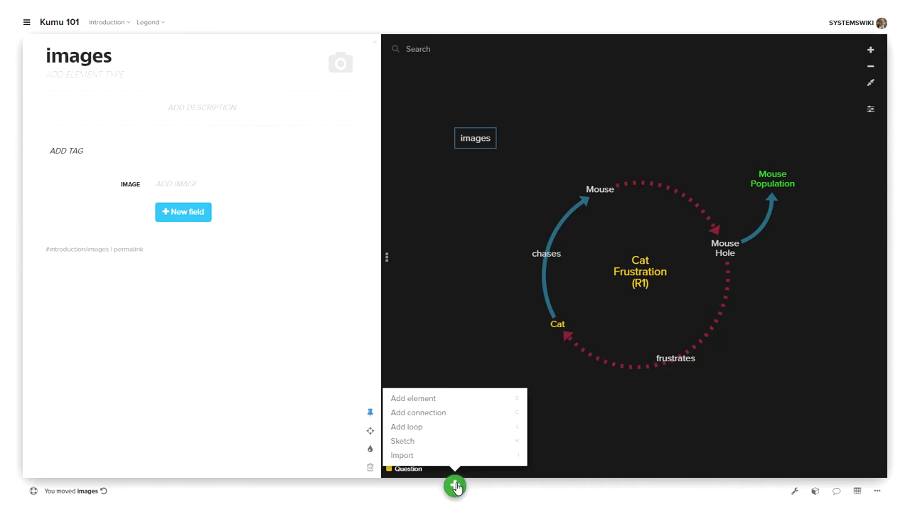
Create an element labelled 'this is an element' and place it at the lower left beside Cat.
left_click(418, 402)
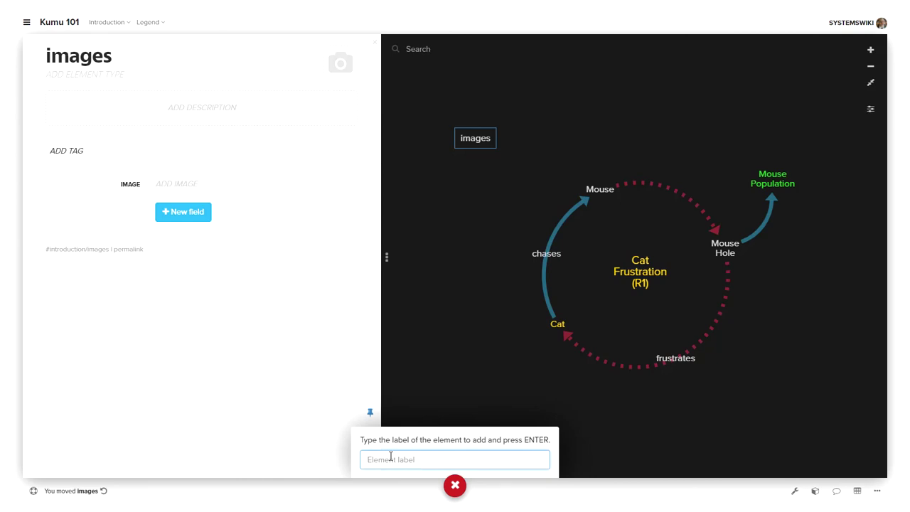
type("this is an element")
key("Return")
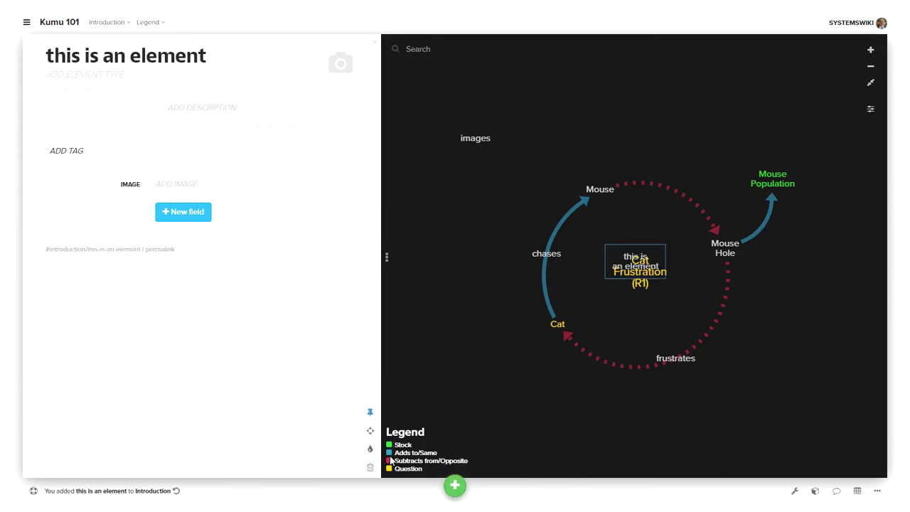
left_click_drag(626, 256, 437, 345)
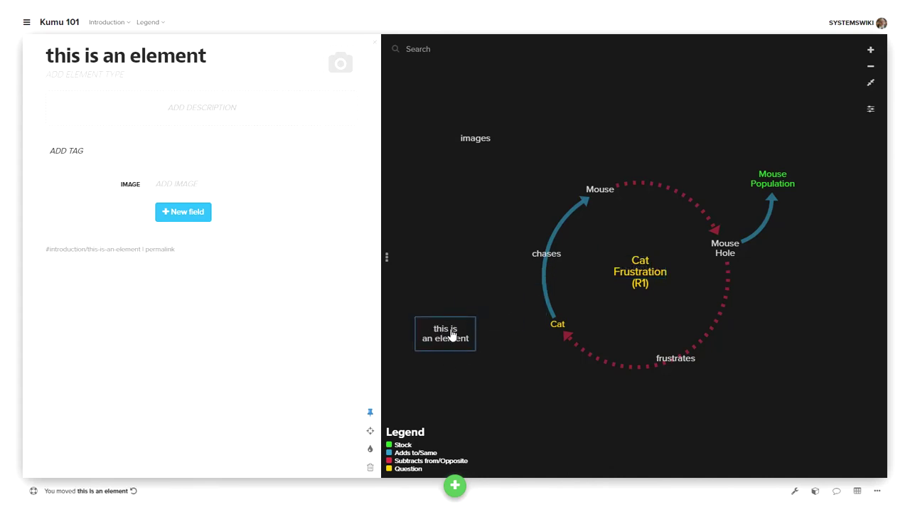
left_click_drag(453, 342, 457, 349)
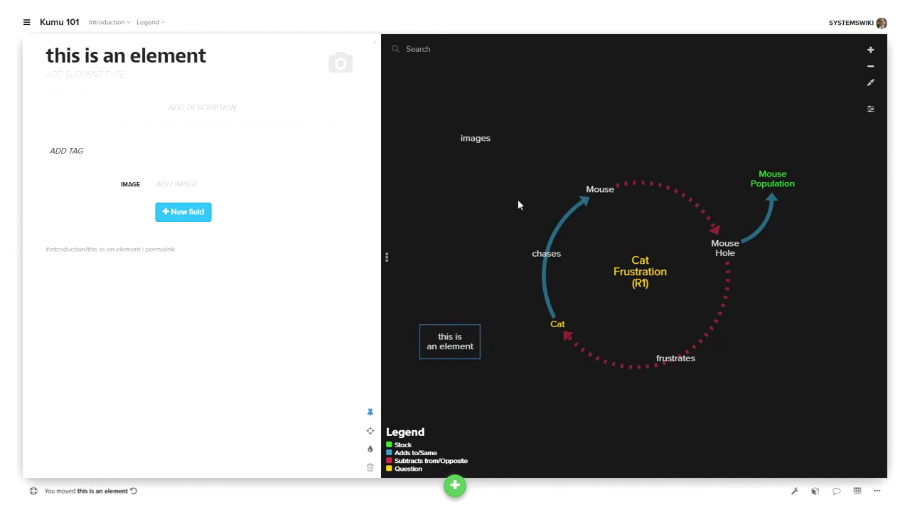
left_click(456, 486)
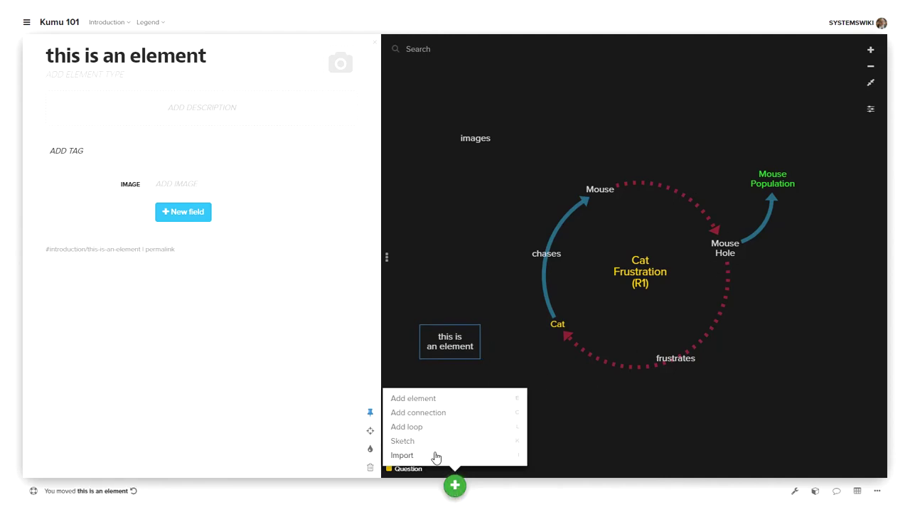
left_click(609, 418)
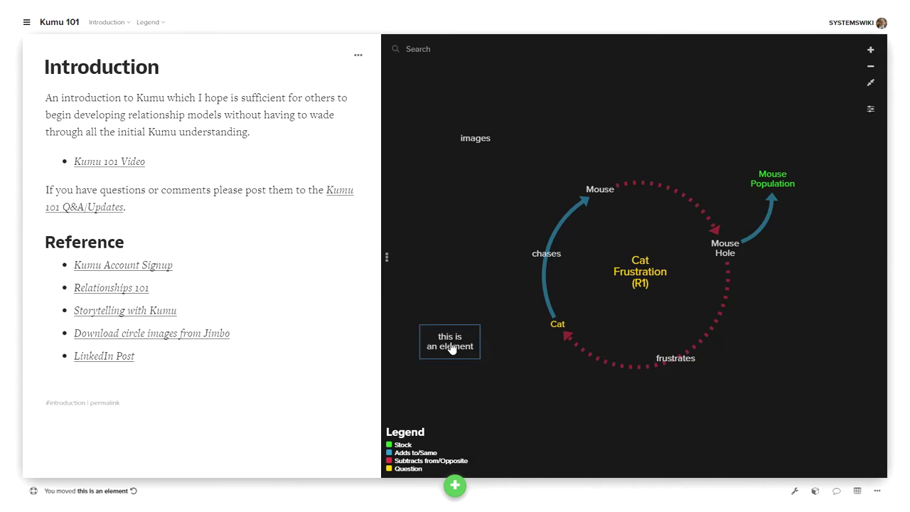
Drag a connection out of 'this is an element' to create 'this is another element'.
left_click_drag(453, 340, 465, 226)
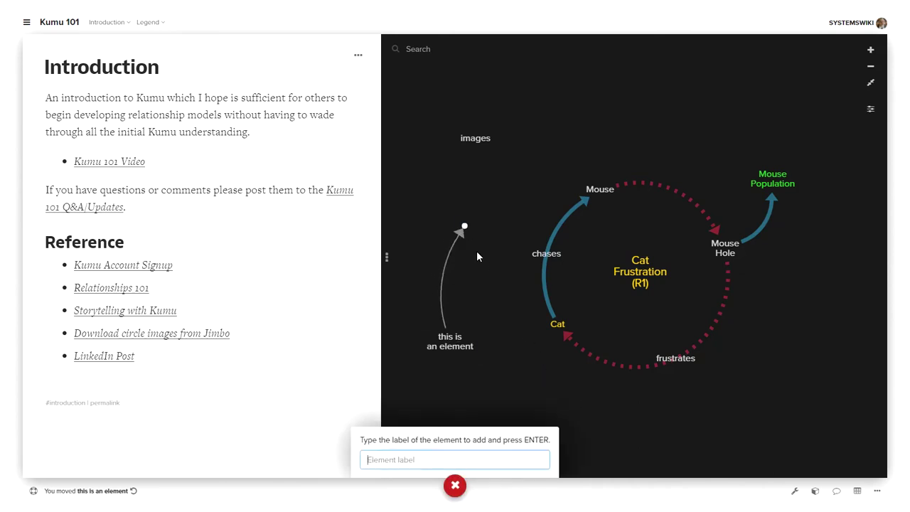
type("this is")
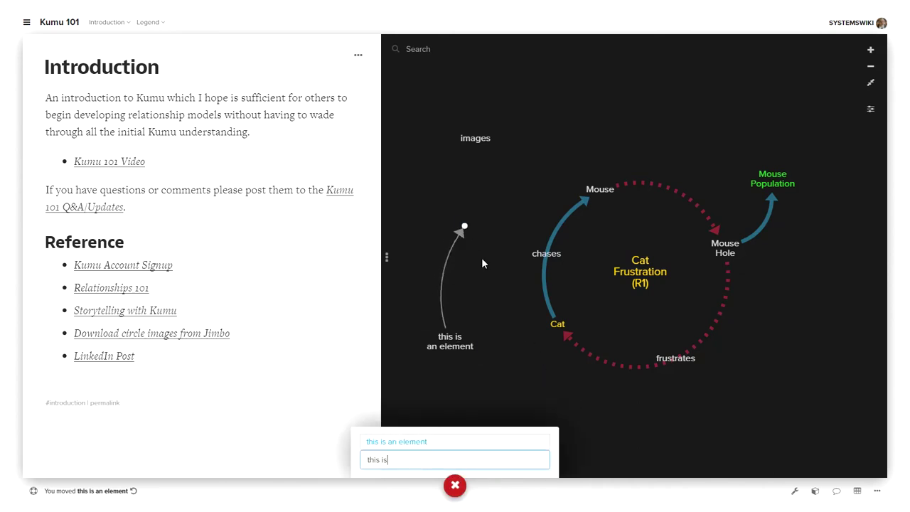
type("  another")
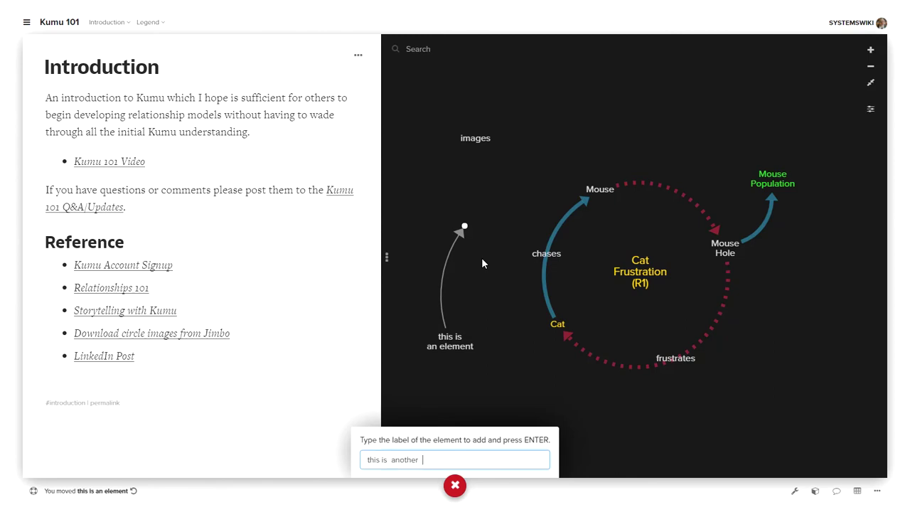
type(" element")
key("Return")
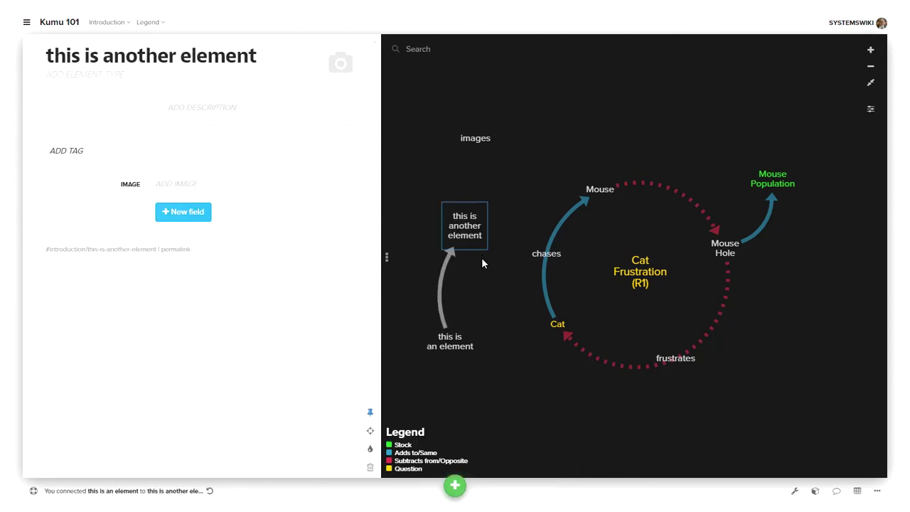
Reverse the new connection so it points to 'this is an element' and mark it delayed.
left_click(445, 284)
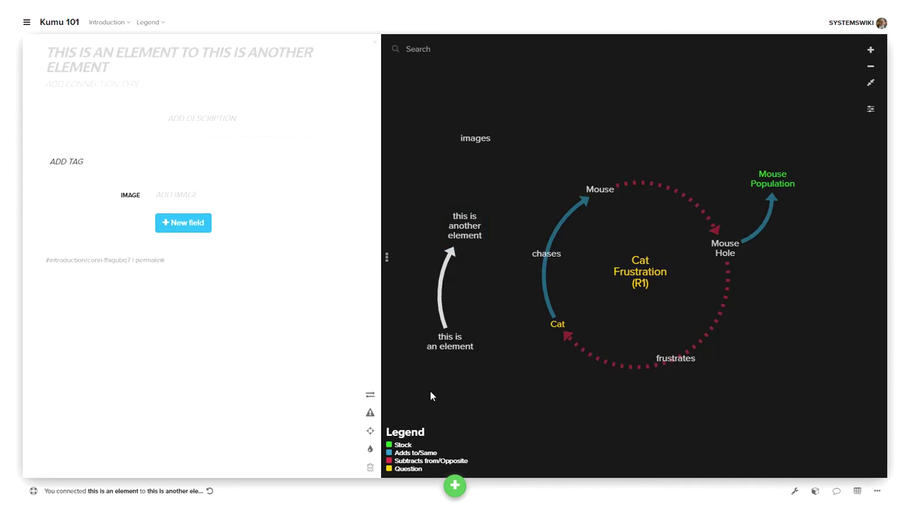
left_click(371, 397)
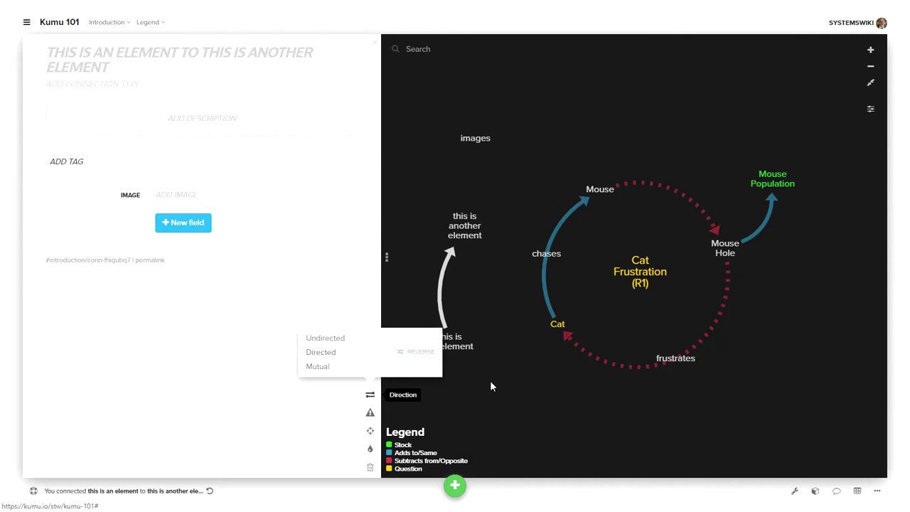
left_click(420, 354)
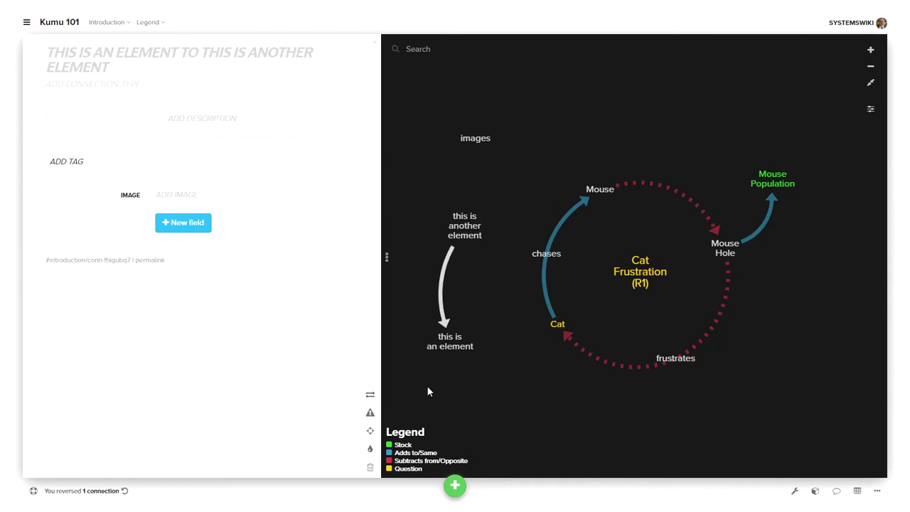
left_click(370, 396)
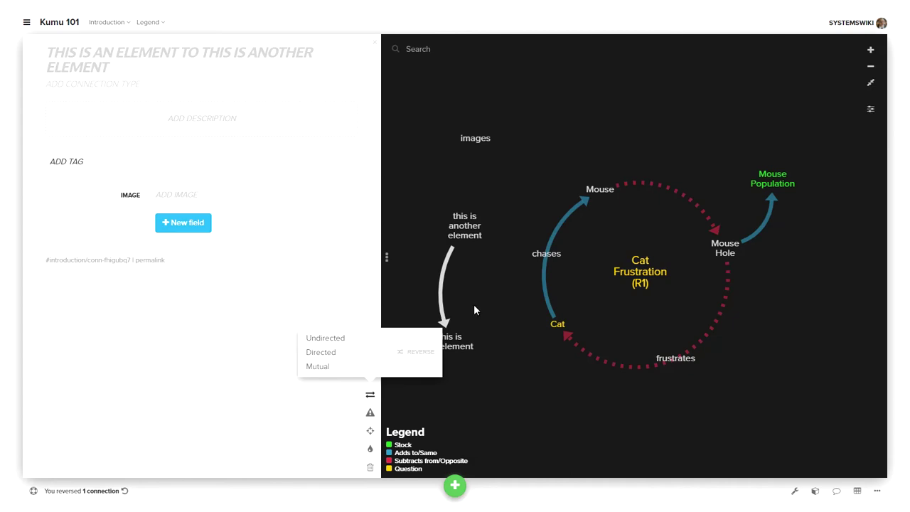
left_click(465, 286)
left_click(443, 283)
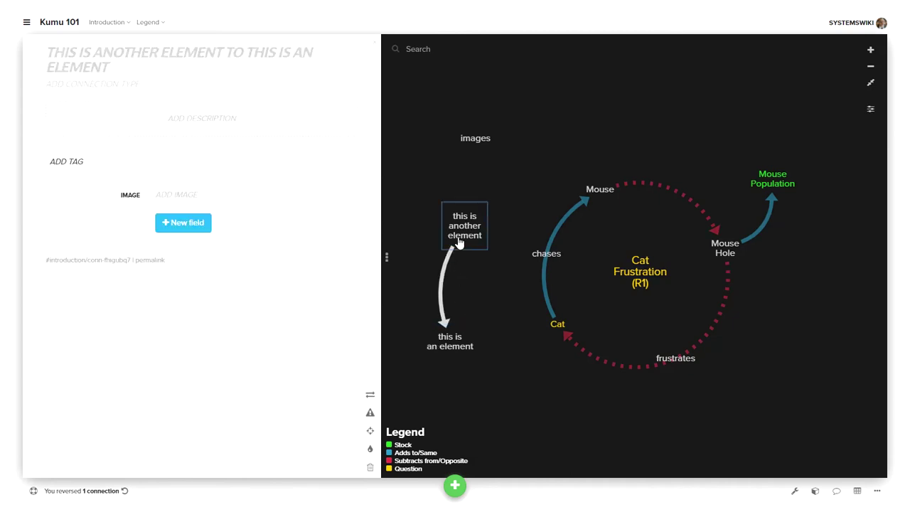
left_click(370, 415)
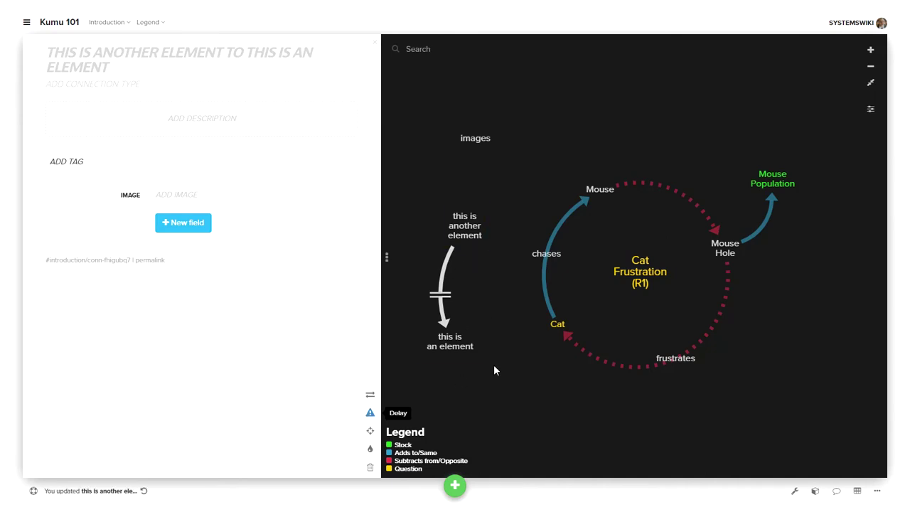
left_click(472, 391)
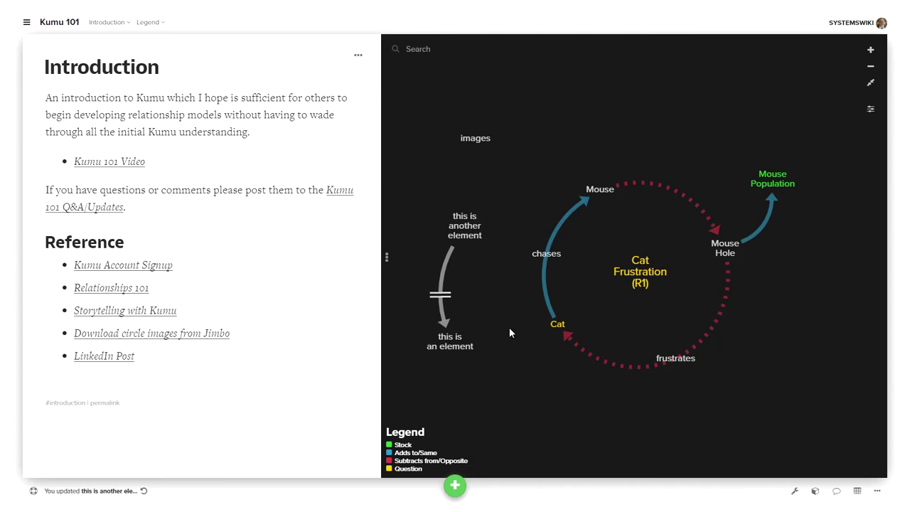
Open the Relationships 101 link, then select 'this is another element' to show its details.
left_click(112, 289)
left_click(462, 229)
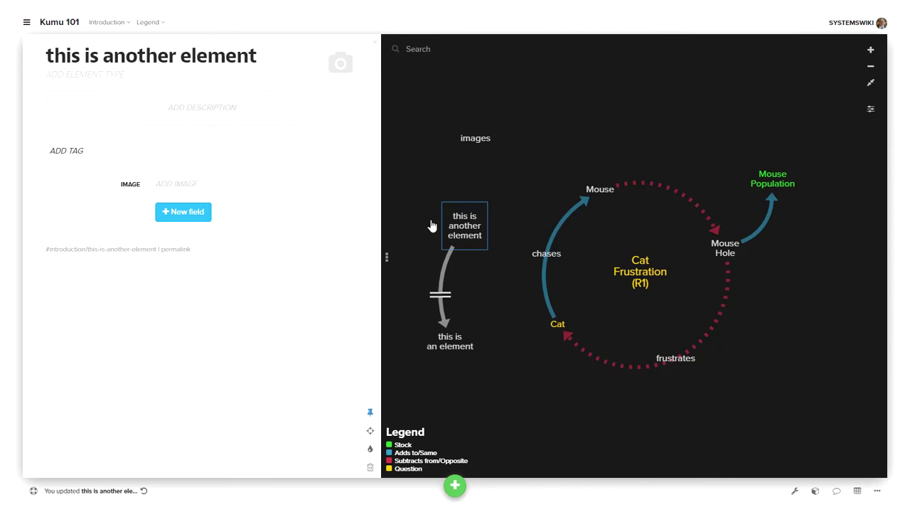
Change the element type of 'this is another element' from stock to variable, then select its connection.
left_click(297, 77)
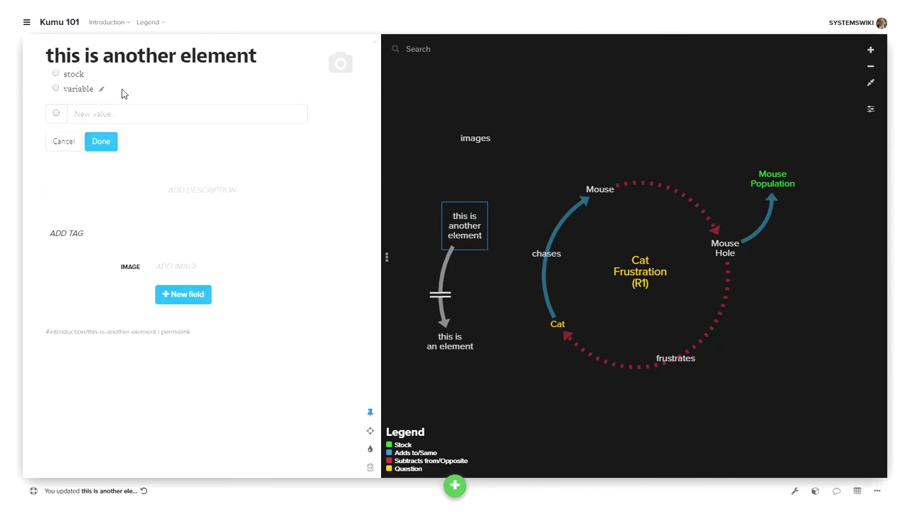
left_click(55, 74)
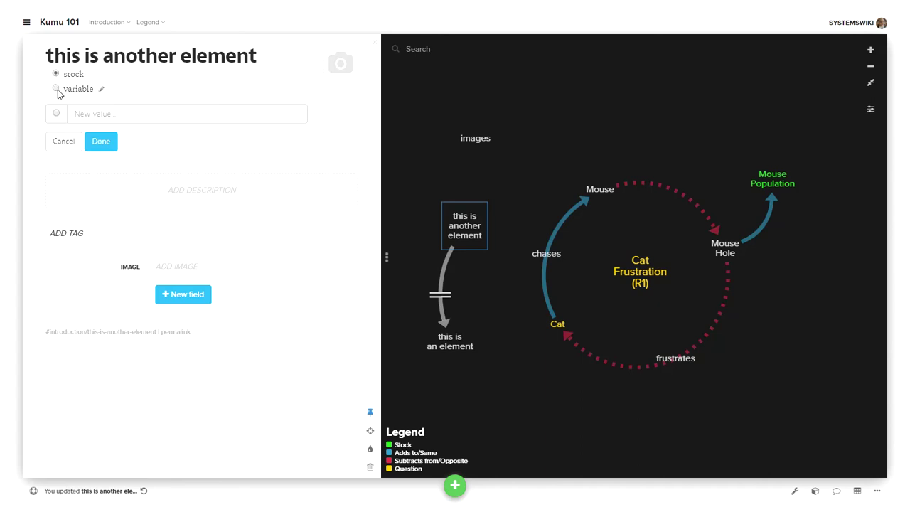
left_click(101, 143)
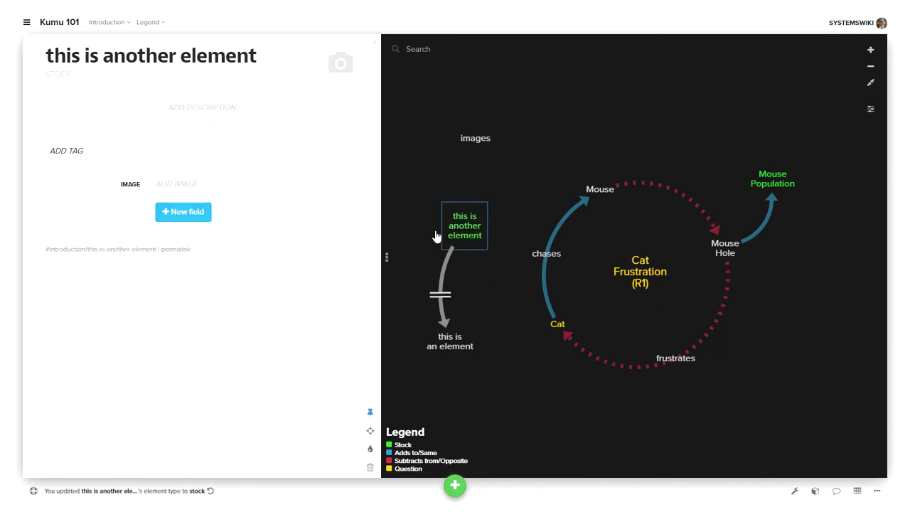
left_click(285, 80)
left_click(56, 88)
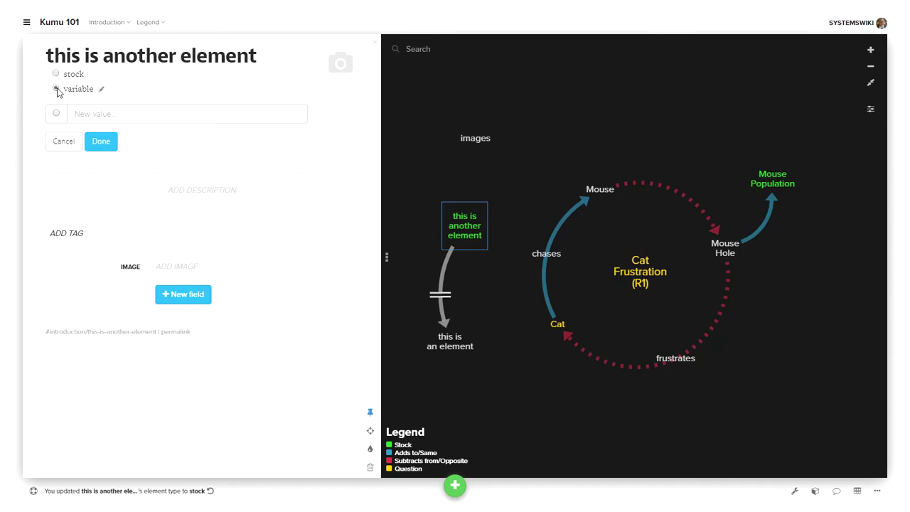
left_click(101, 142)
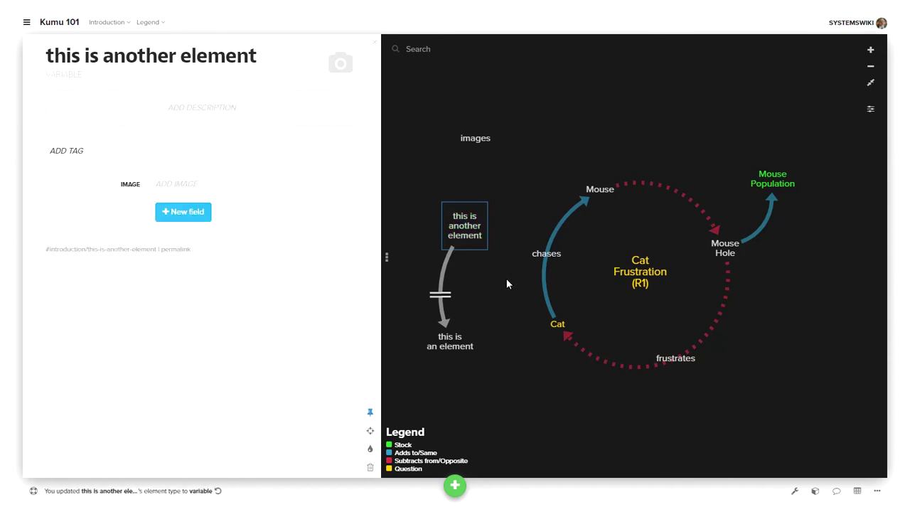
left_click(446, 270)
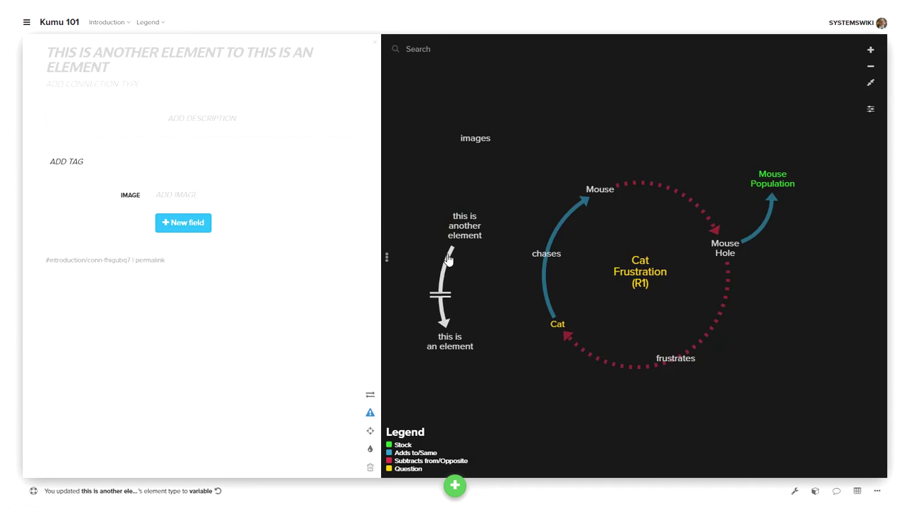
left_click(346, 87)
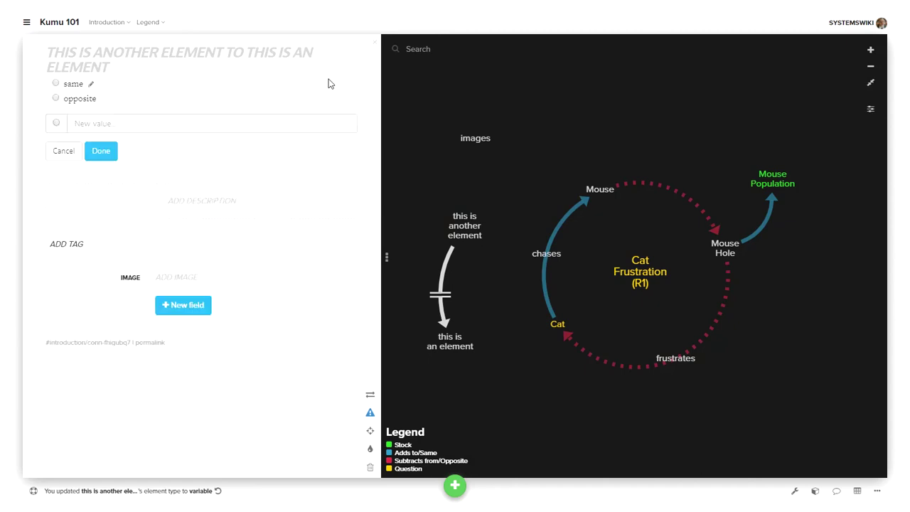
Set the connection type to 'same' so the arrow turns blue.
left_click(56, 84)
left_click(101, 151)
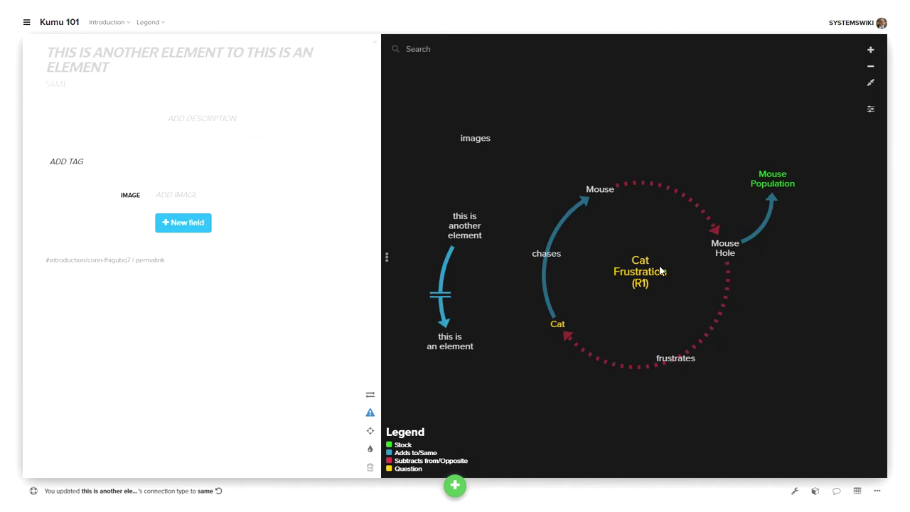
Tag 'this is another element' with '?' to mark it as a Question.
left_click(475, 223)
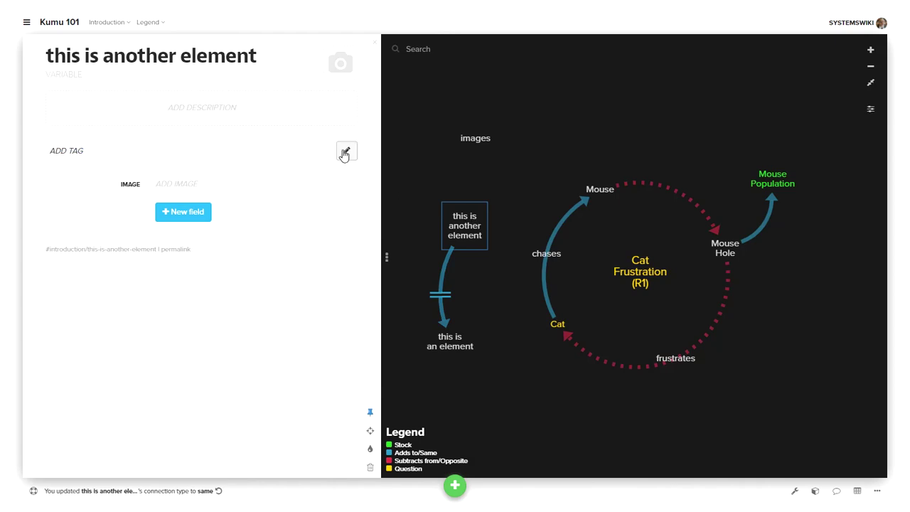
left_click(346, 151)
left_click(56, 168)
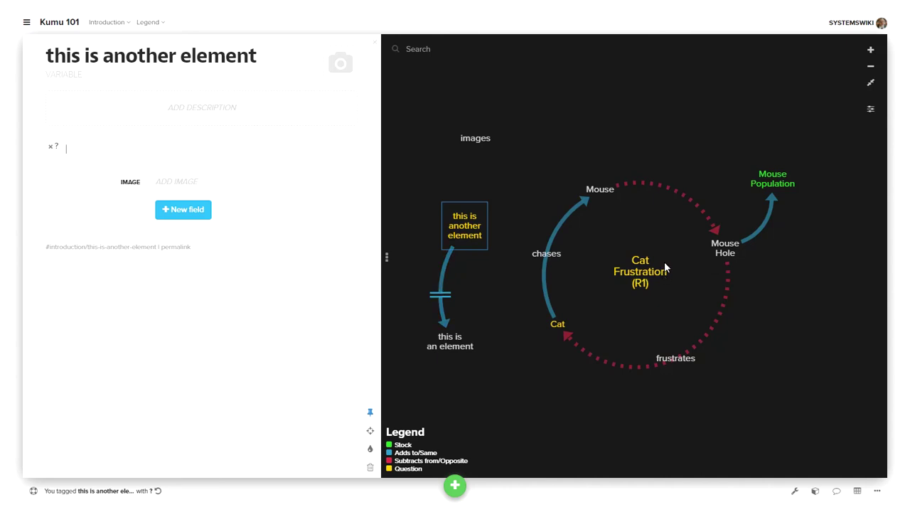
Rename the element to 'this is another element more' and show its Cat-to-Mouse 'chases' connection.
left_click(474, 234)
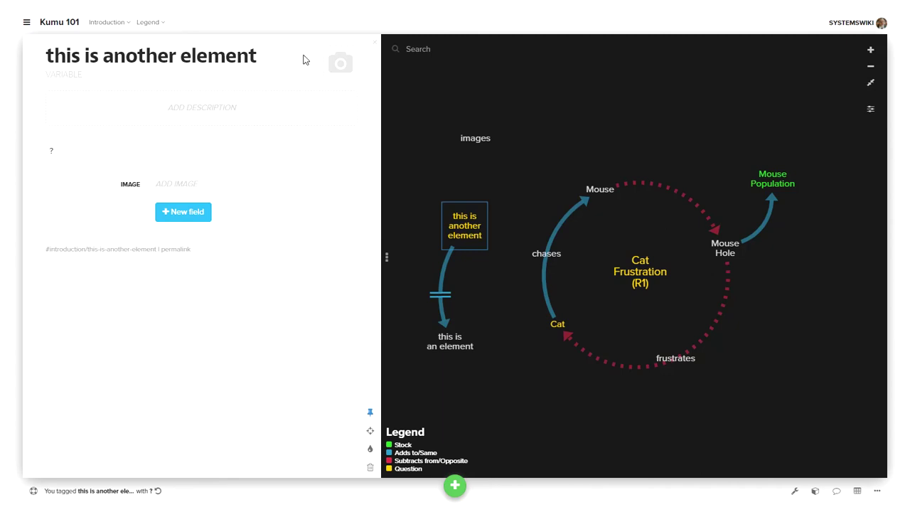
left_click(277, 53)
left_click(198, 59)
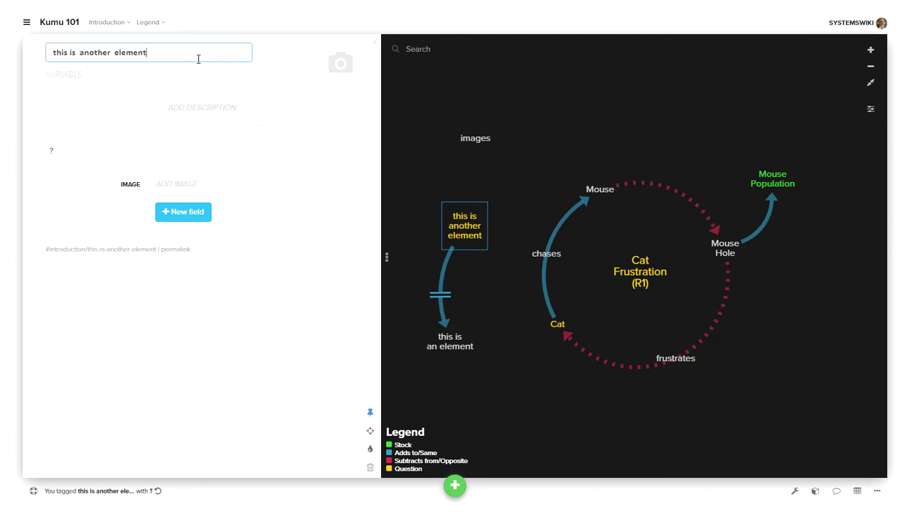
type("more")
key("Return")
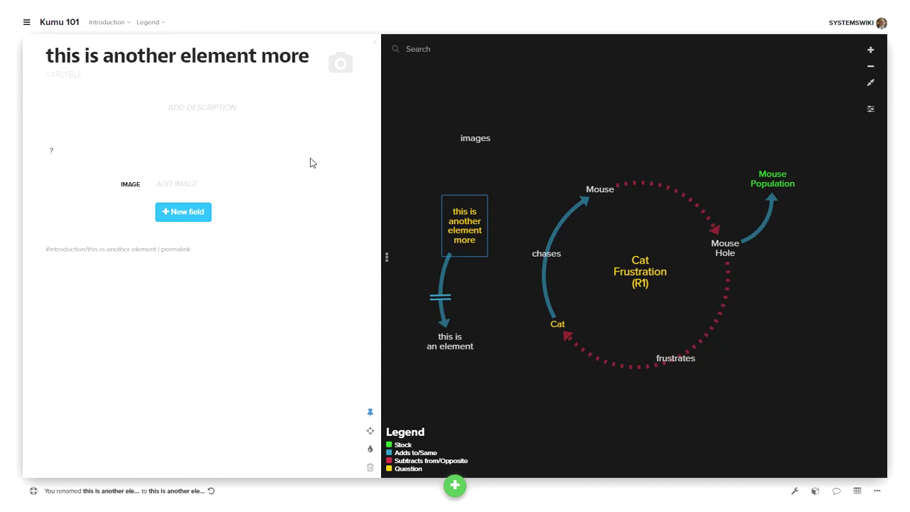
left_click(546, 263)
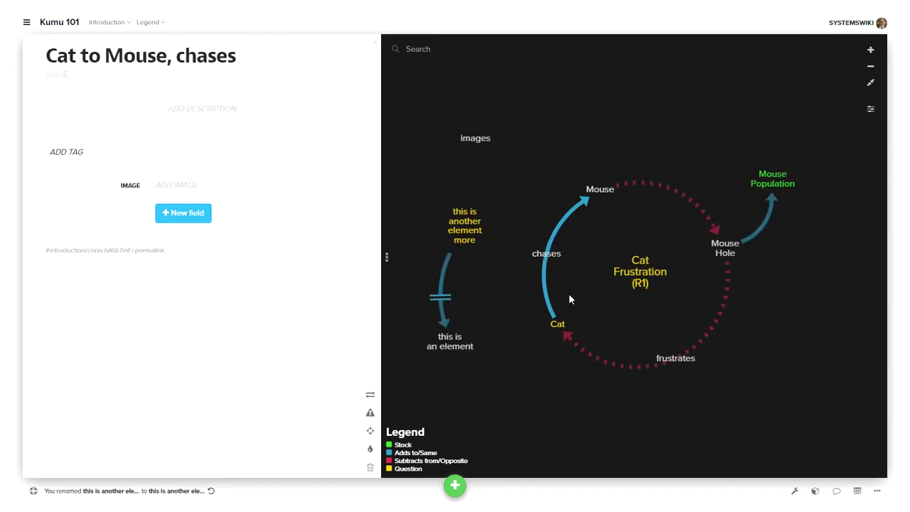
mouse_move(55, 61)
Label the connection into 'this is an element' as 'this is my label'.
left_click(441, 289)
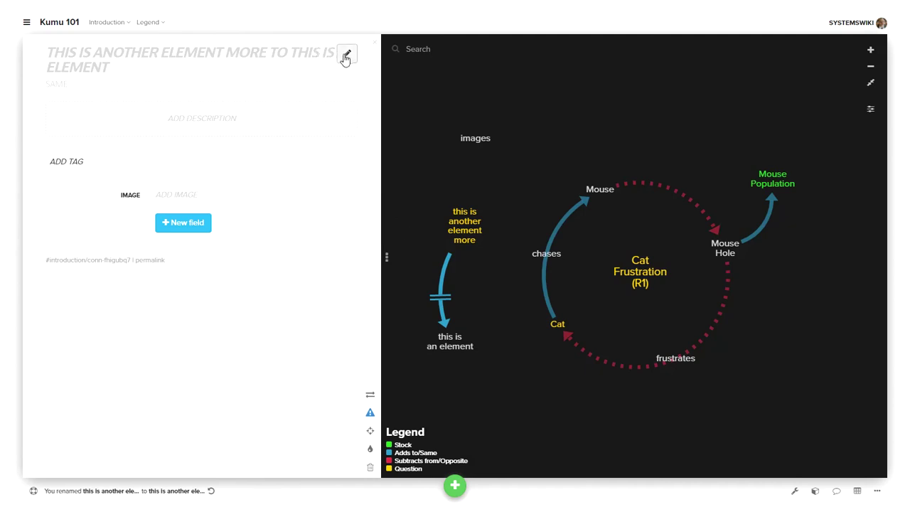
left_click(347, 55)
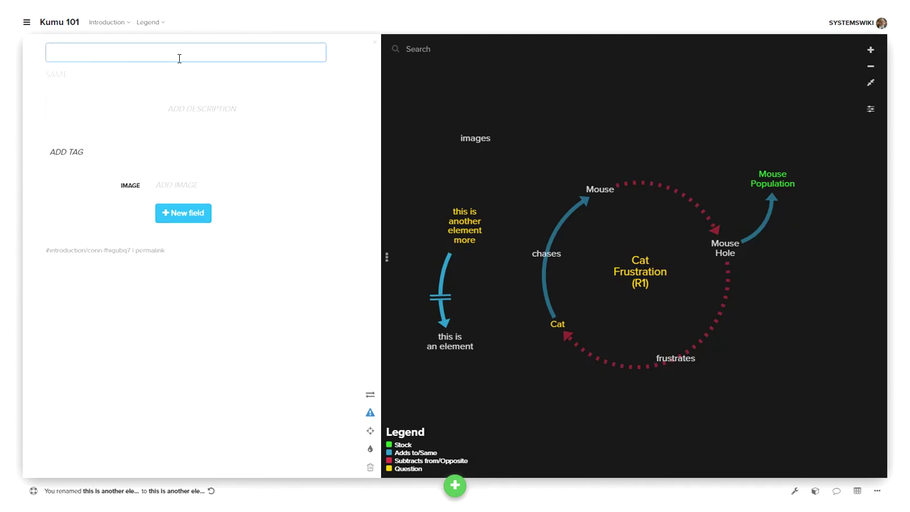
type("this is my label")
key("Return")
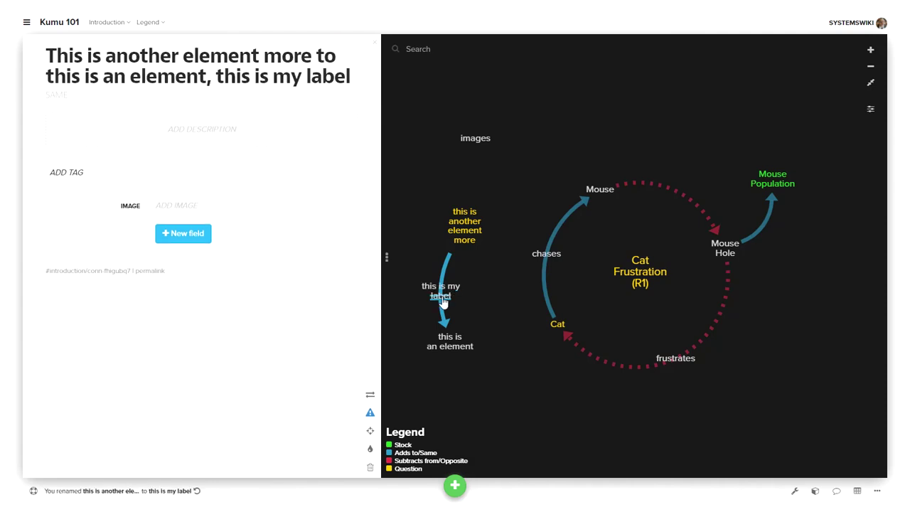
Tag that connection with '?'.
left_click(346, 178)
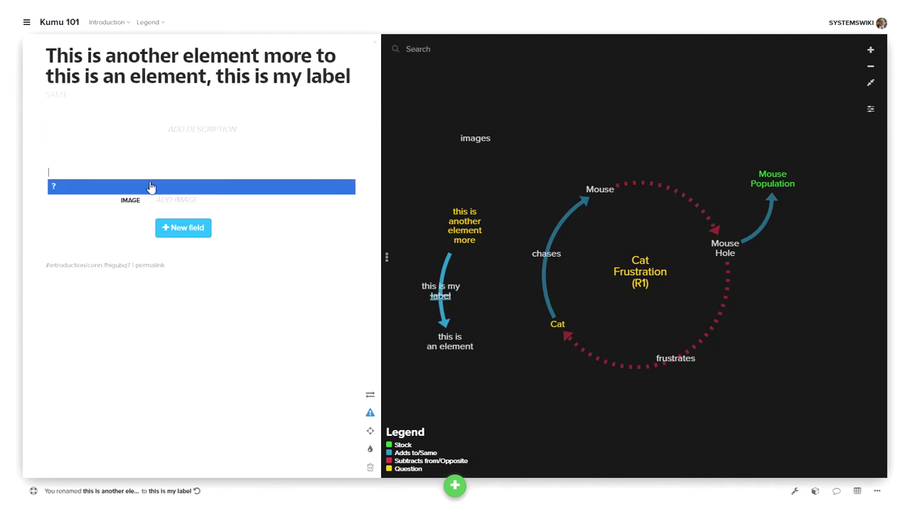
type("?")
key("Return")
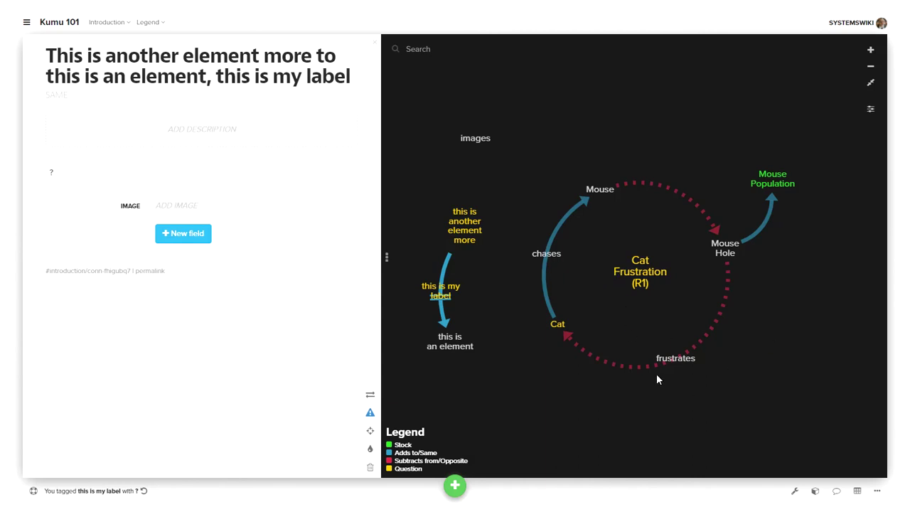
Create a loop named 'loop label' from the chases and frustrates connections, placing its label beside frustrates.
left_click(455, 484)
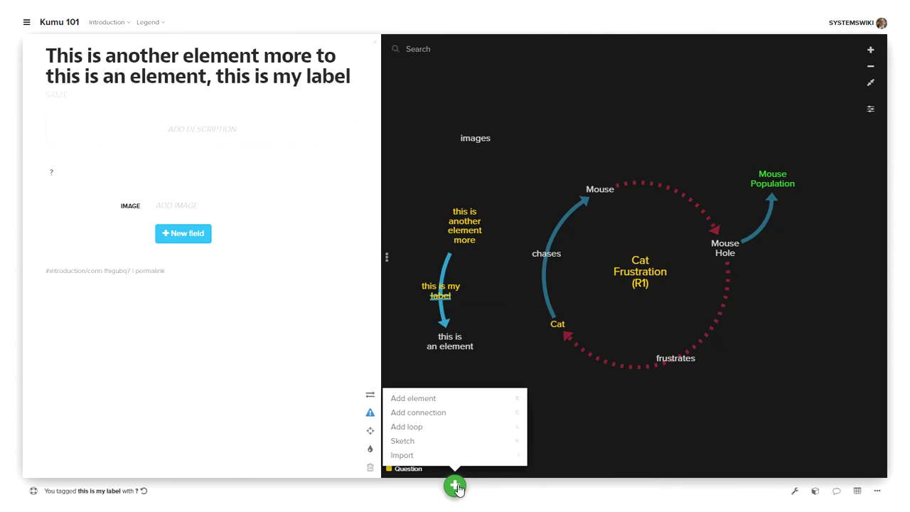
left_click(408, 428)
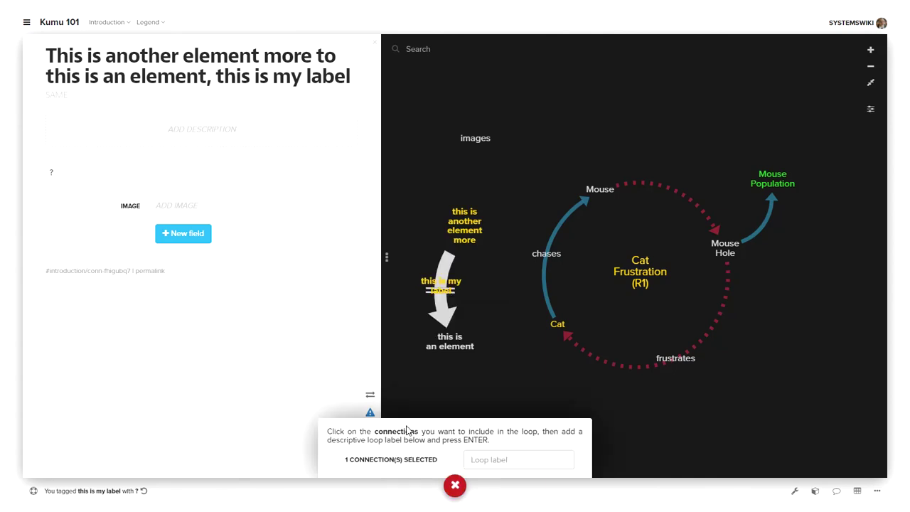
left_click(507, 461)
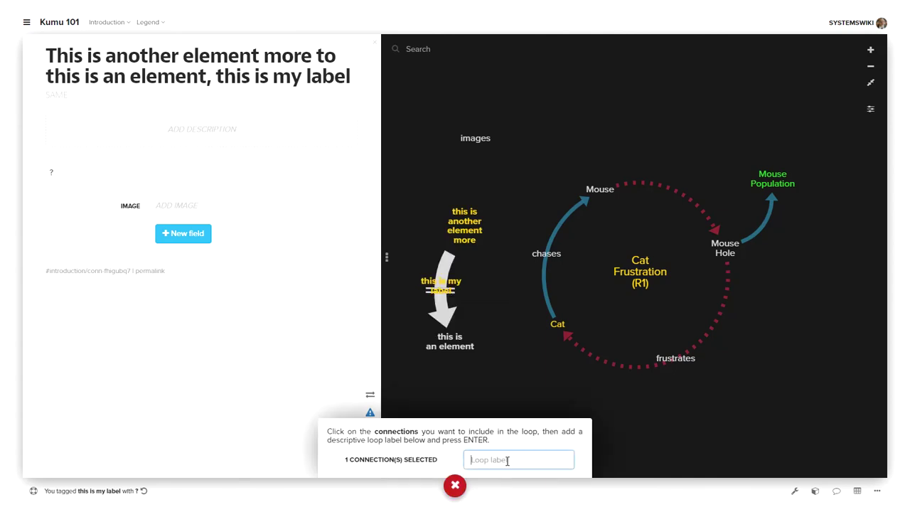
type("loop label")
left_click(449, 264)
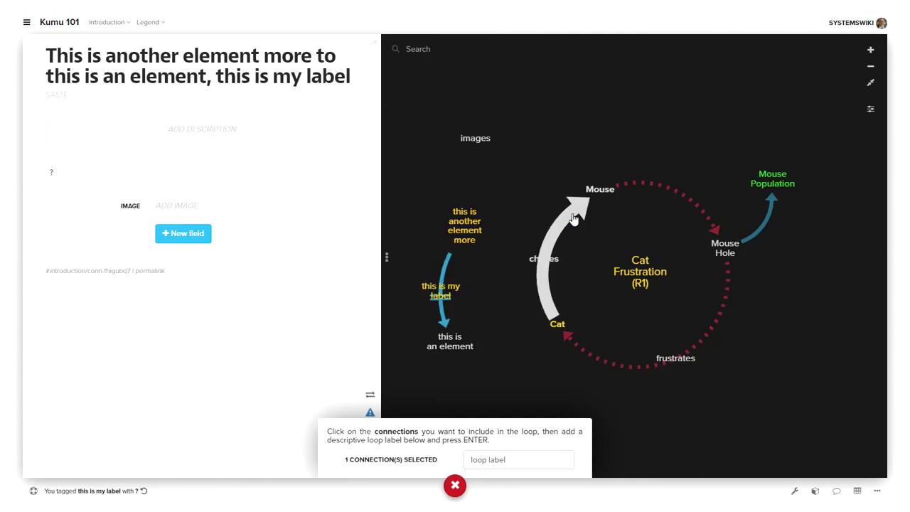
left_click(646, 368)
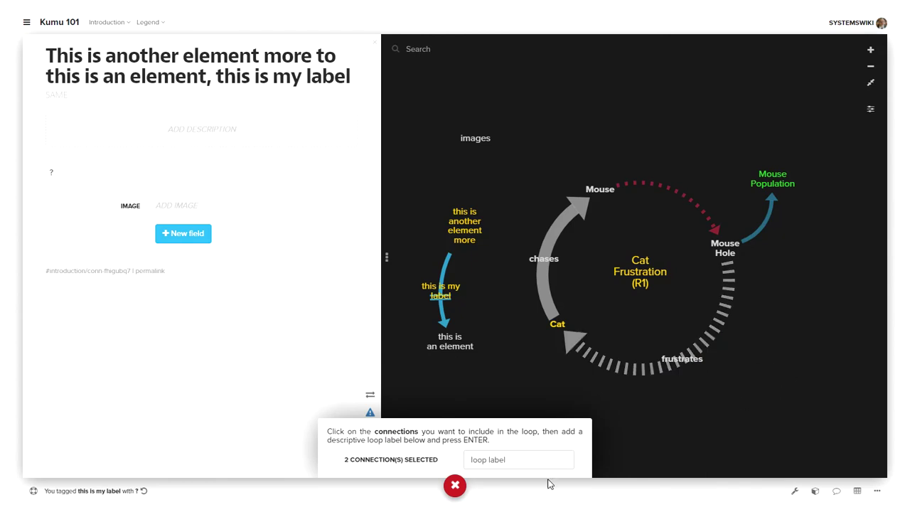
left_click(517, 458)
key("Return")
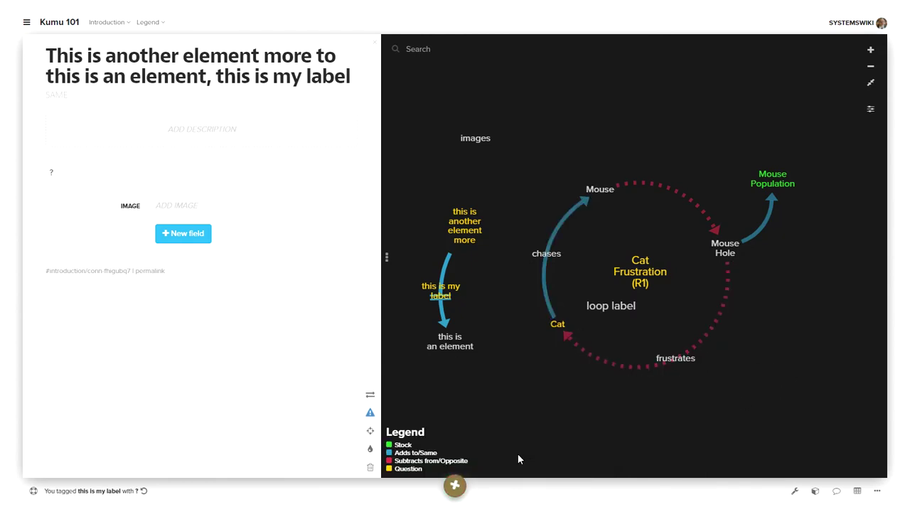
left_click_drag(608, 306, 766, 357)
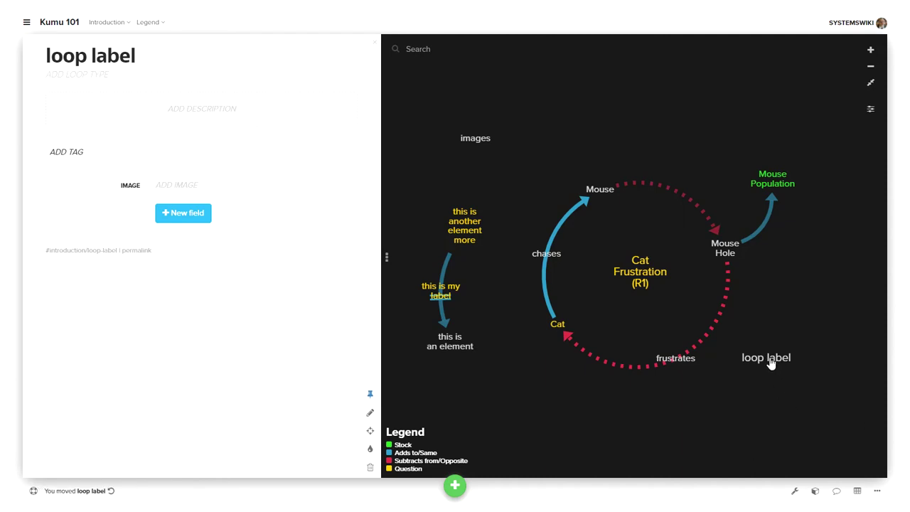
Focus the map on the loop's members, then deselect to return to the Introduction overview.
left_click(769, 360)
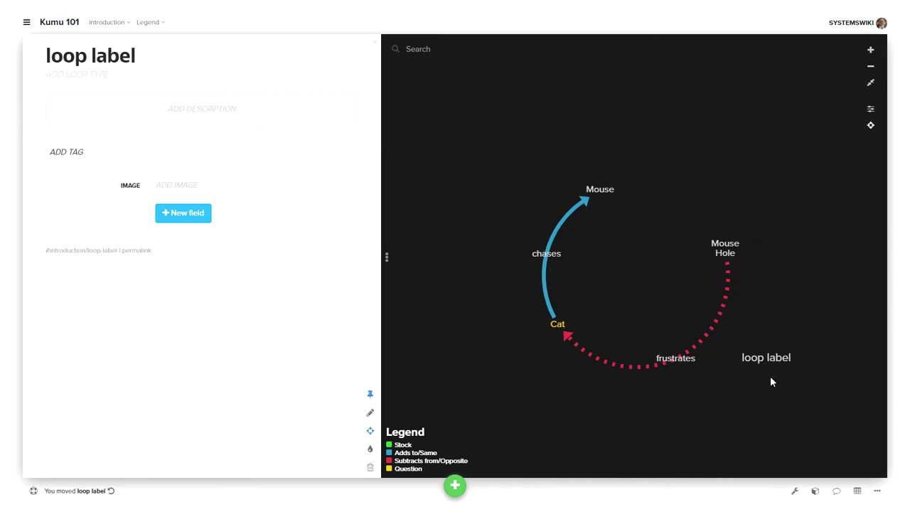
left_click(784, 227)
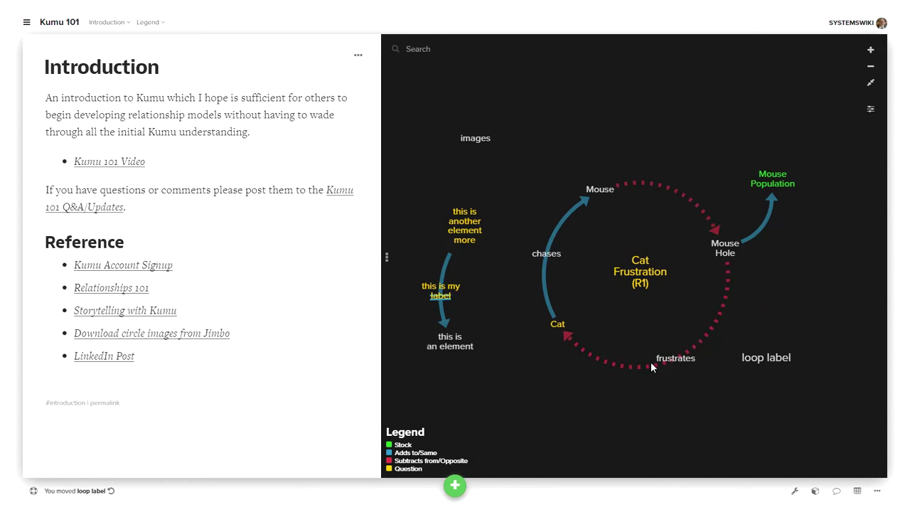
left_click(867, 111)
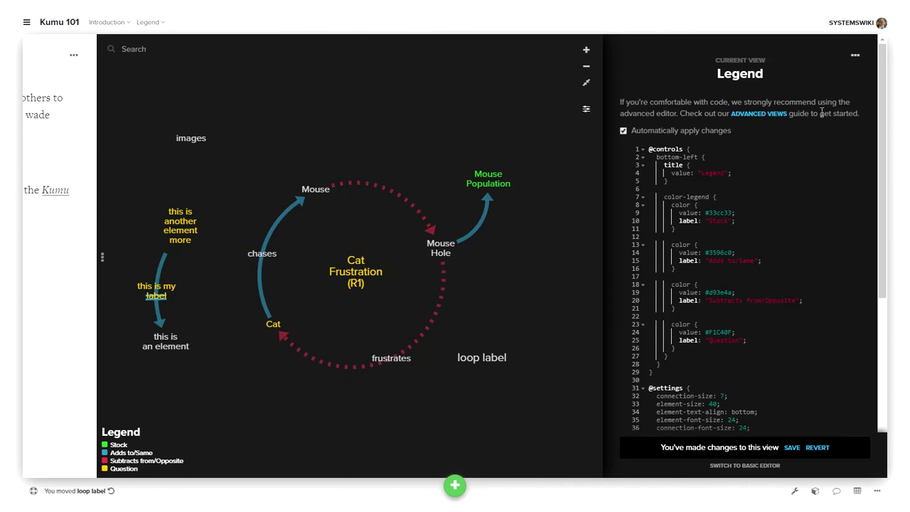
left_click(587, 111)
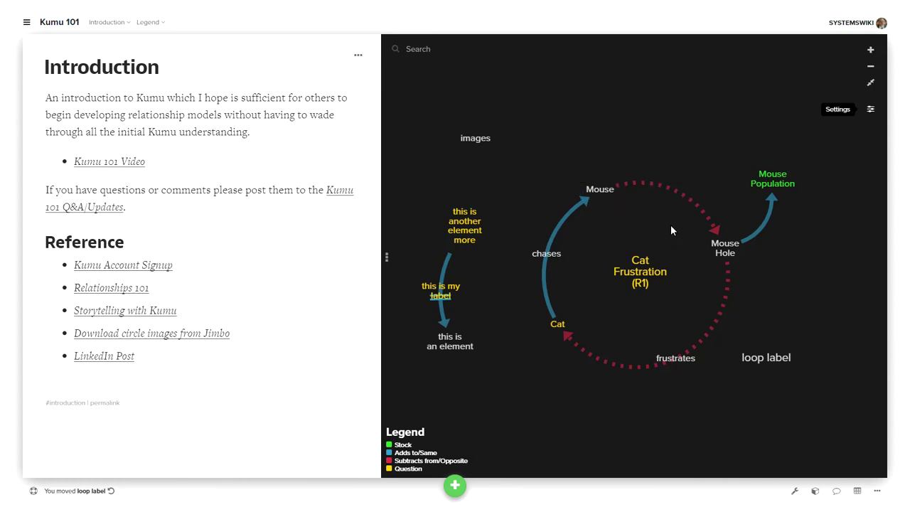
left_click(482, 145)
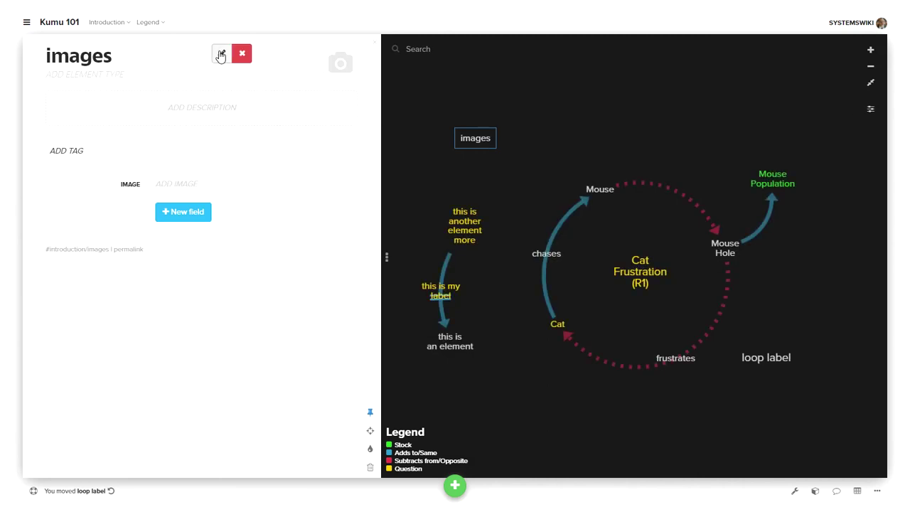
Rename the images element to 'sample' and bring up its image URL dialog.
left_click(218, 48)
type("sample")
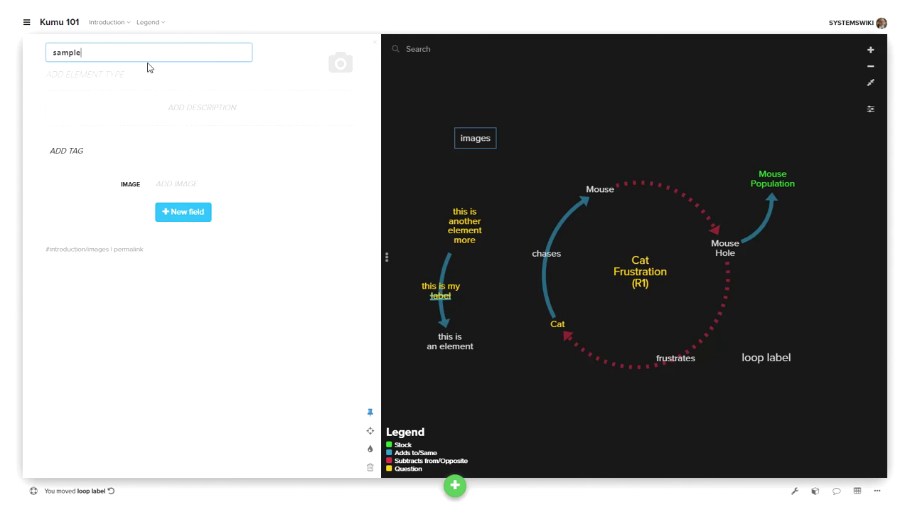
key("Return")
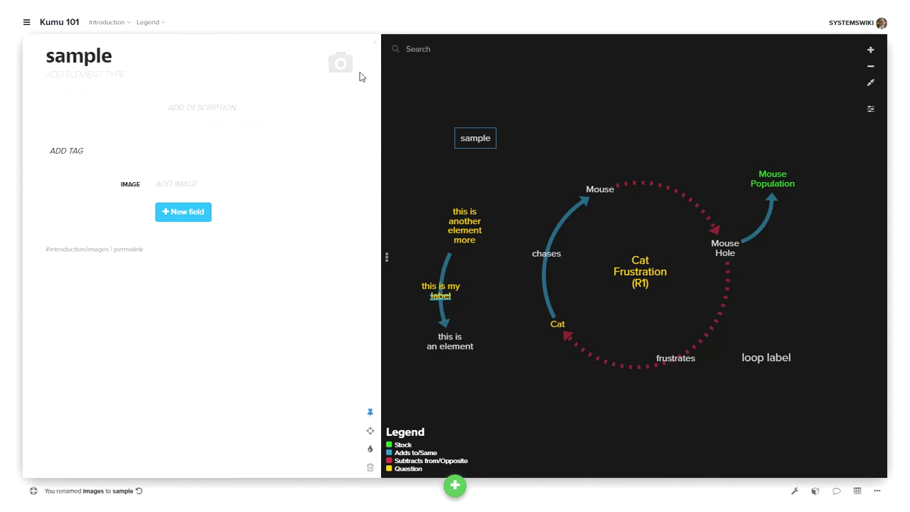
left_click(343, 65)
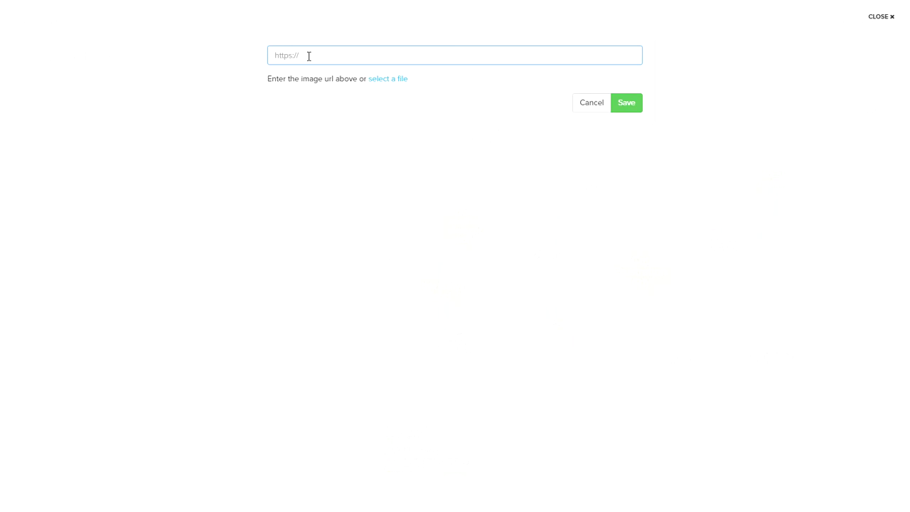
Upload 14.jpg as the sample element's circular picture, then deselect to show the map overview.
left_click(388, 80)
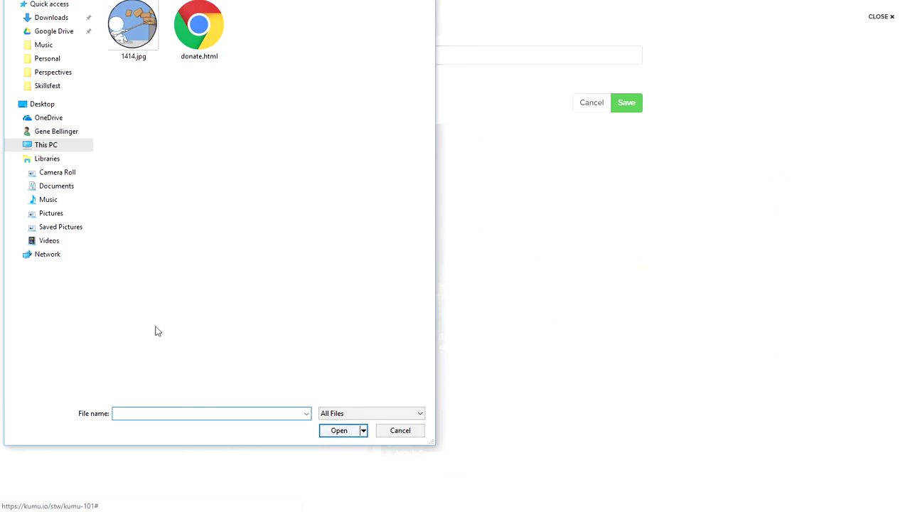
double_click(130, 29)
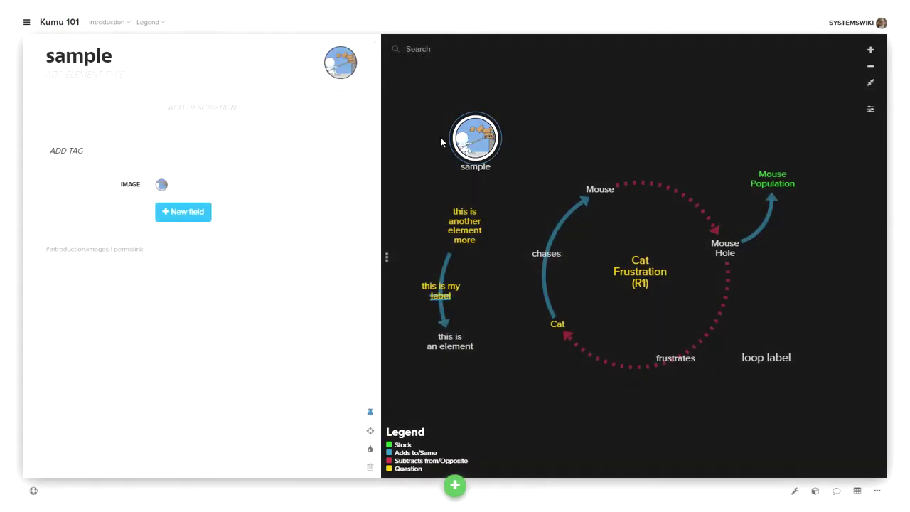
left_click(526, 155)
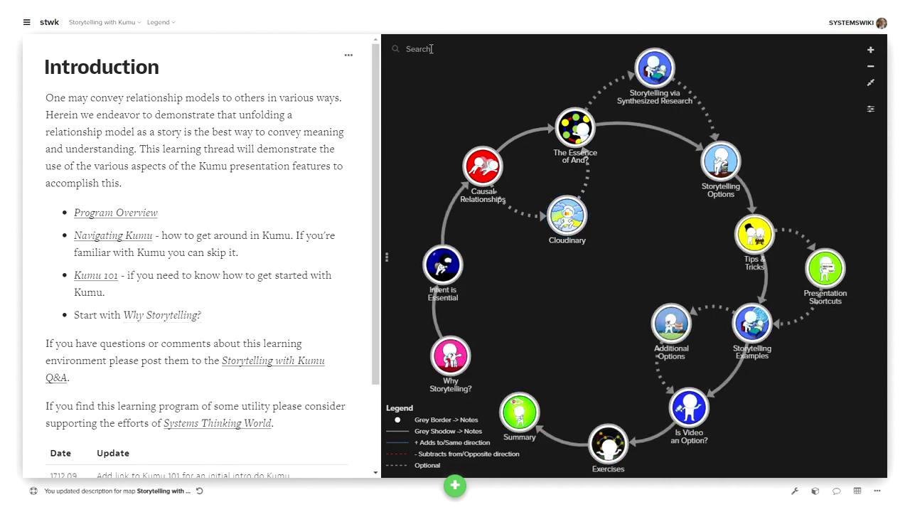
Open Cloudinary's Media Library from the bookmark and scroll through the stored circle images.
right_click(259, 0)
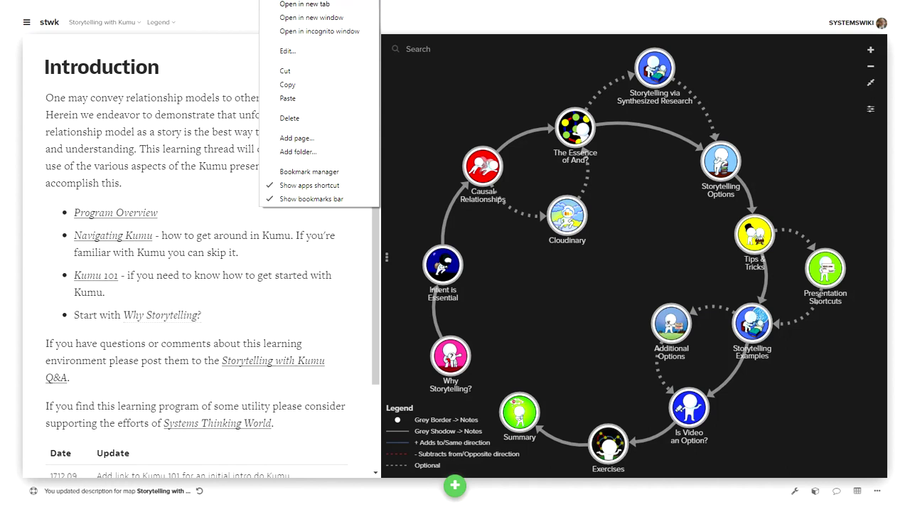
key("Escape")
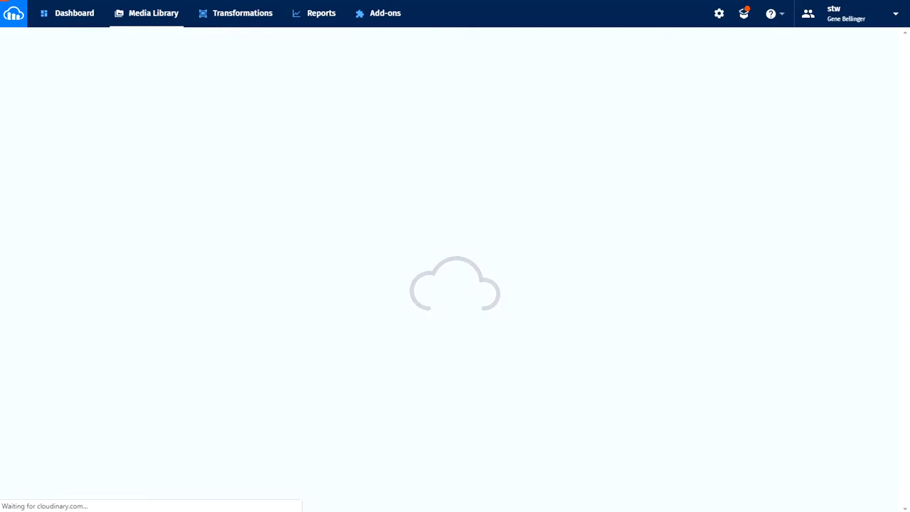
scroll(823, 274, "down", 10)
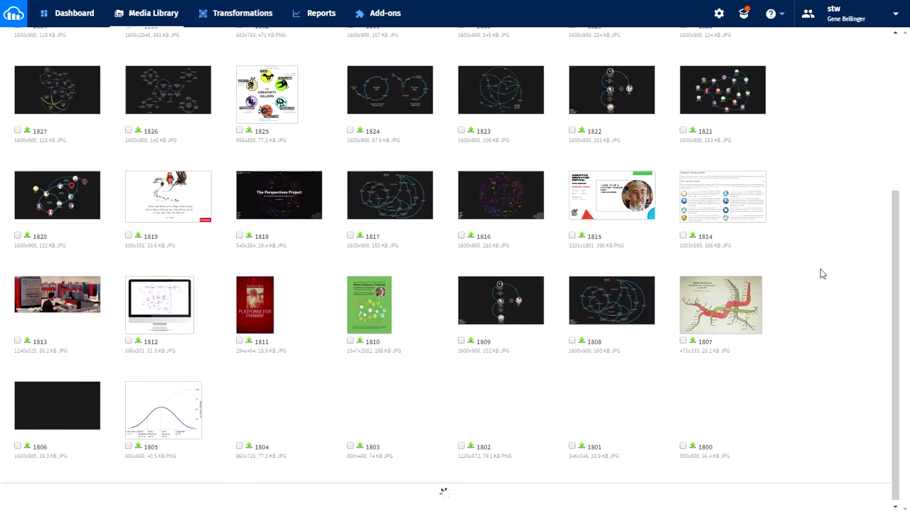
scroll(823, 274, "down", 10)
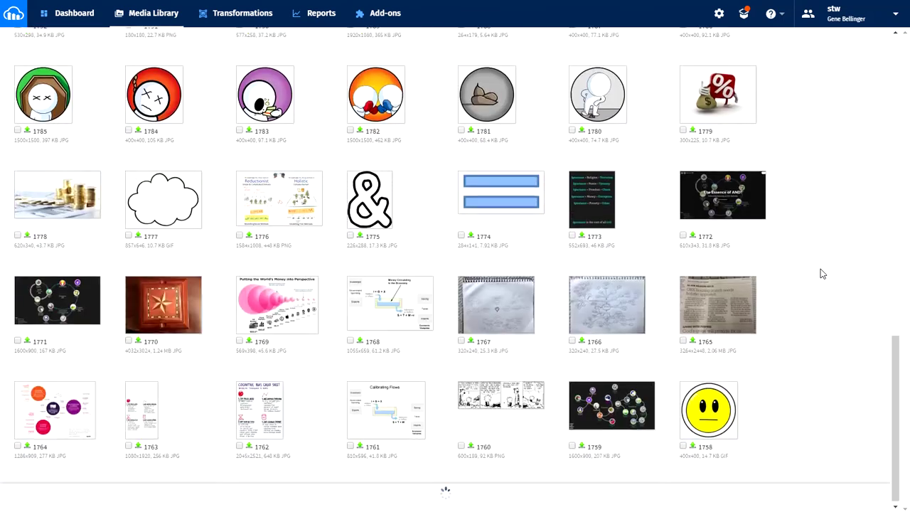
scroll(823, 274, "down", 10)
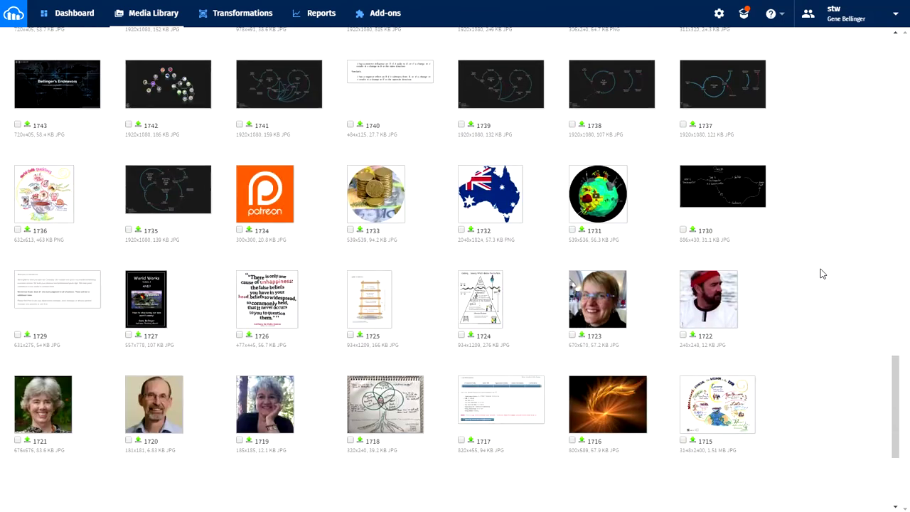
scroll(823, 273, "down", 7)
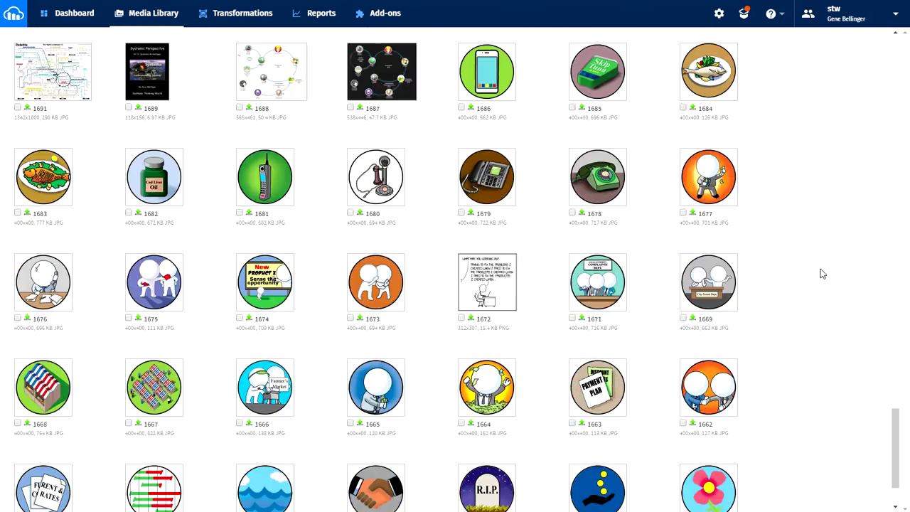
scroll(823, 274, "down", 6)
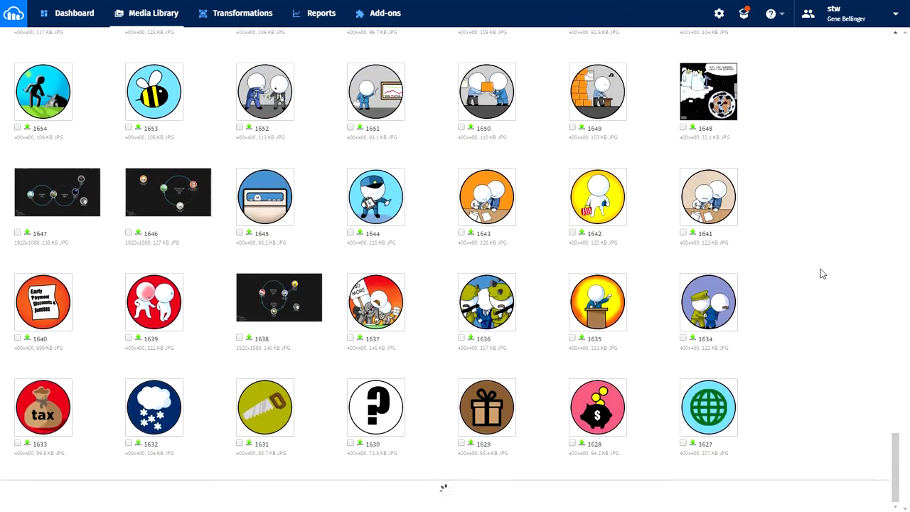
scroll(822, 274, "down", 2)
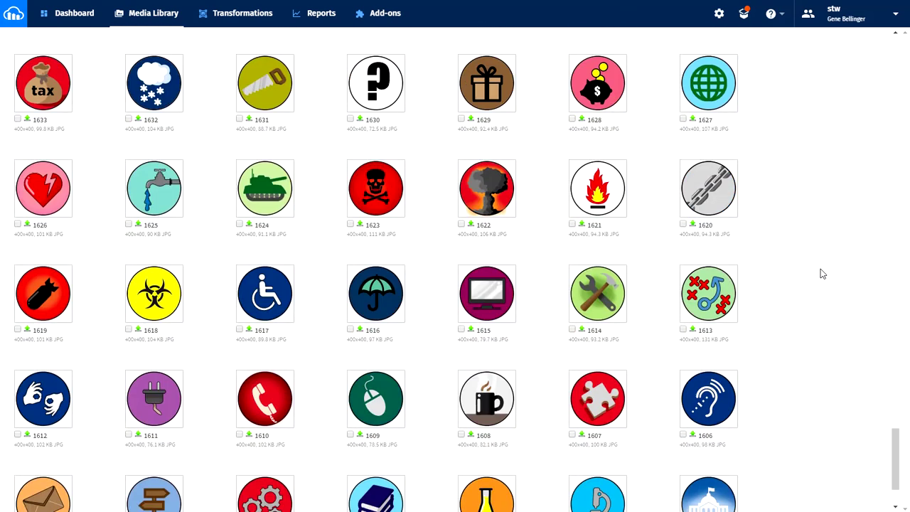
scroll(823, 274, "up", 12)
scroll(823, 274, "up", 15)
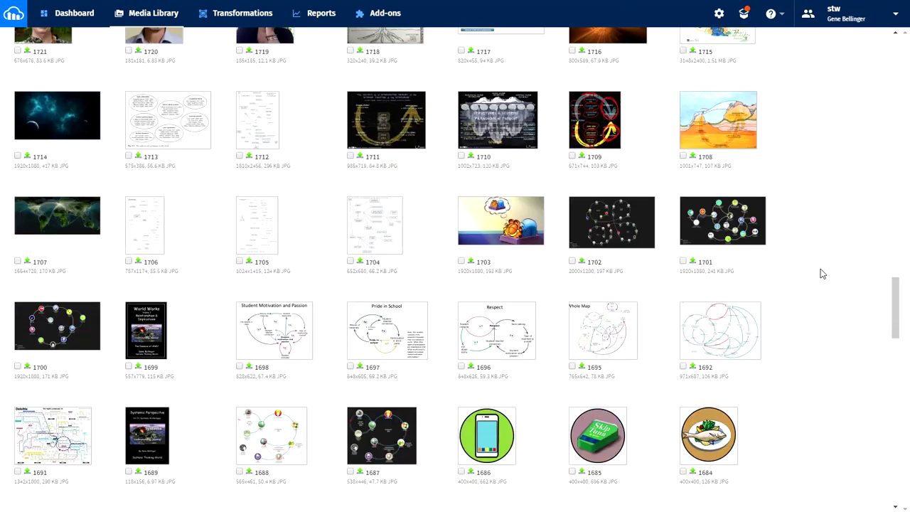
scroll(823, 274, "up", 8)
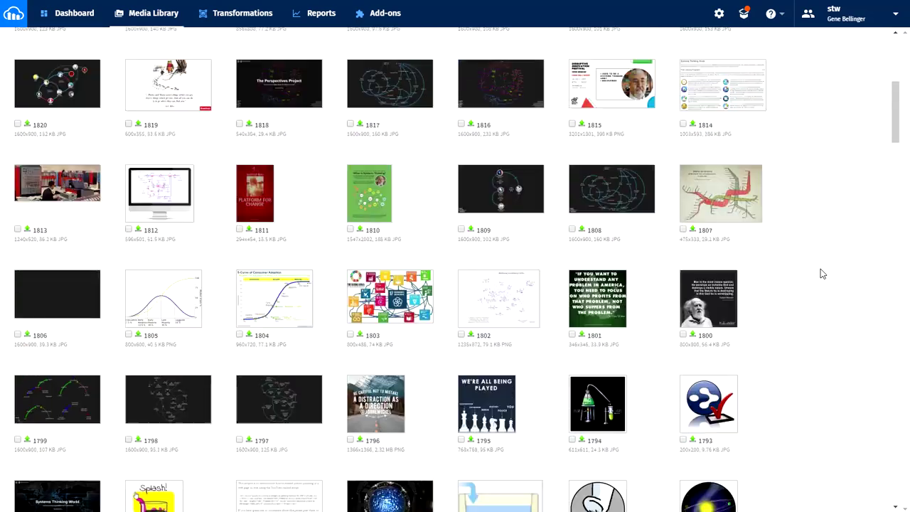
Return to the Kumu 101 map and close the Introduction editor to show the rendered text.
key("ctrl+Tab")
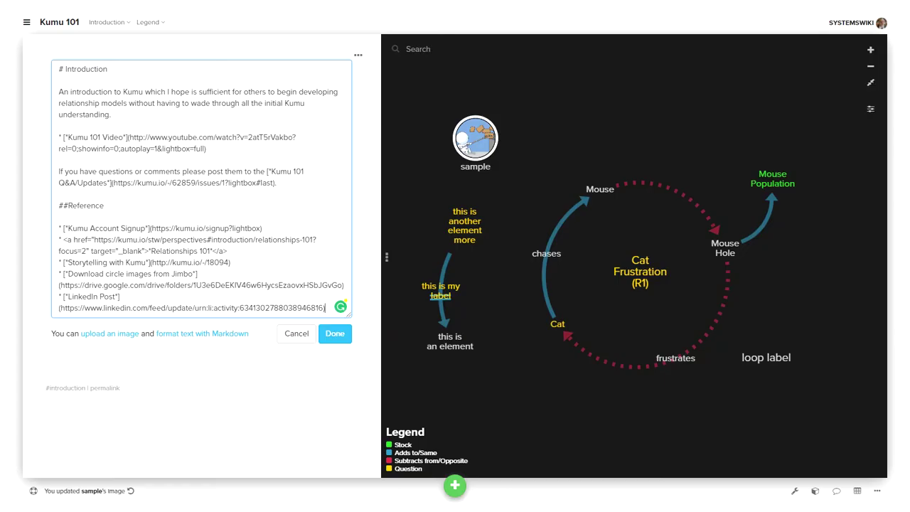
left_click(375, 161)
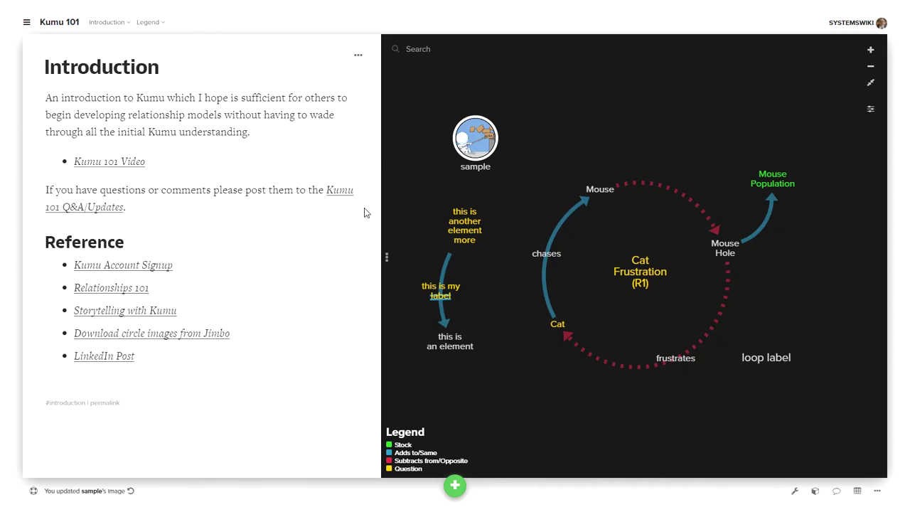